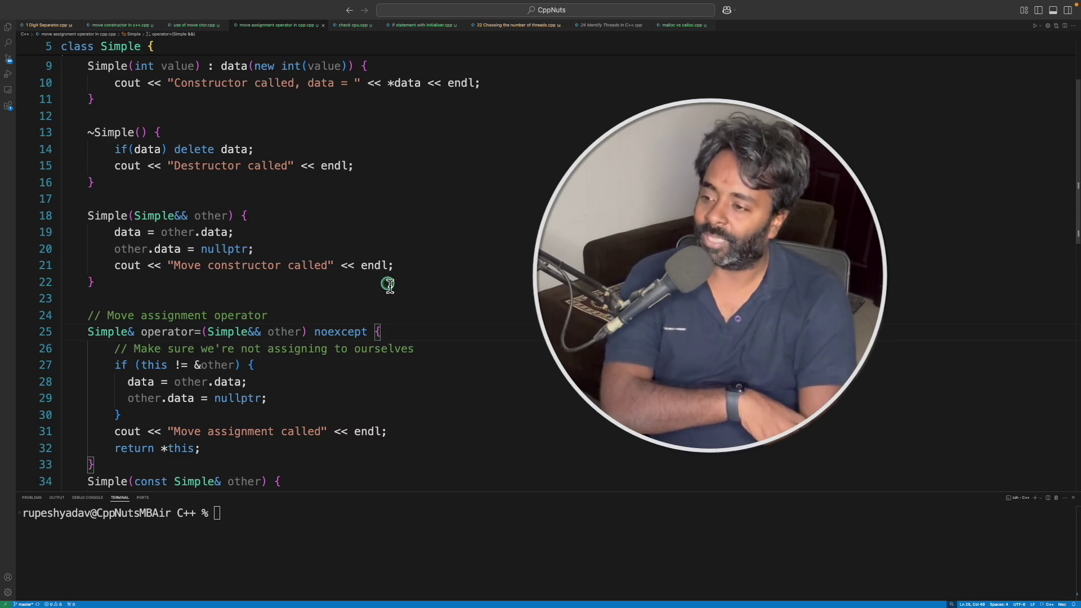
- Point out the int* data member, then the obj1 (42) and obj2 (50) declarations in main
click(410, 265)
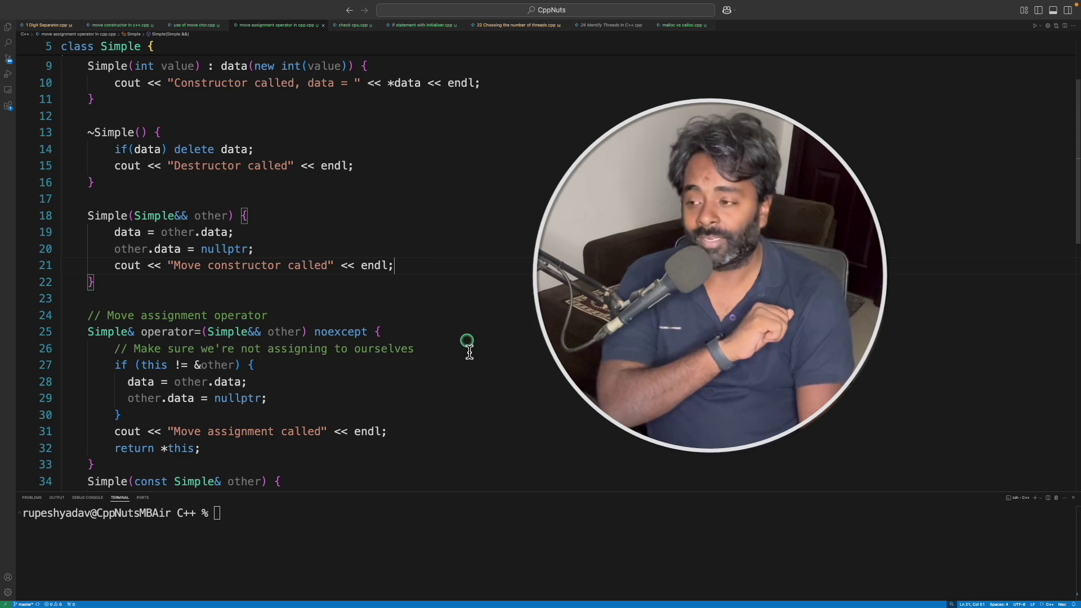
scroll(470, 363, up, 2)
scroll(471, 366, up, 2)
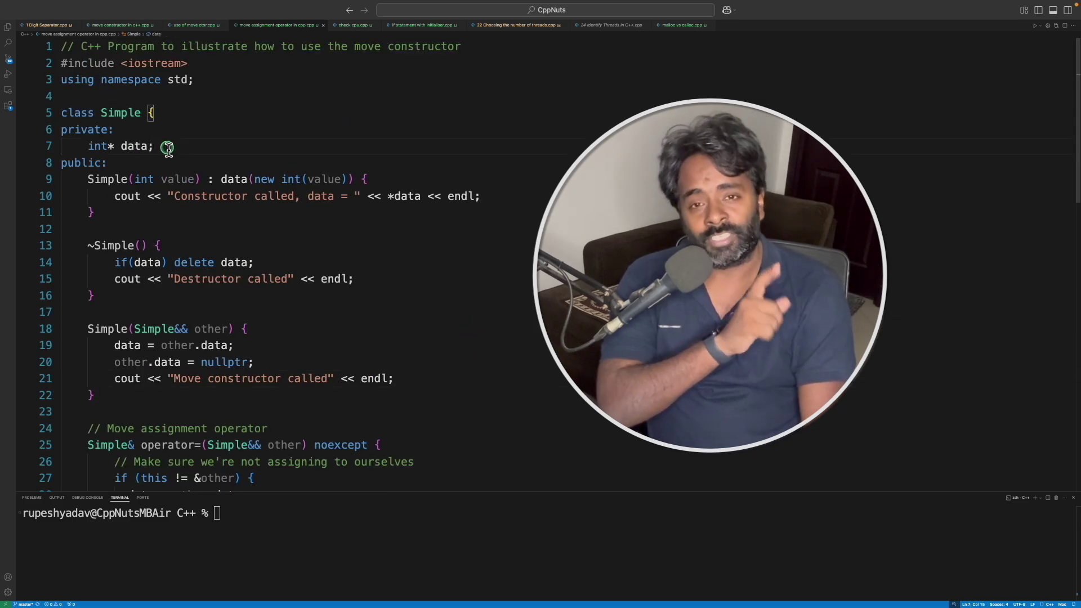
drag(167, 148, 53, 150)
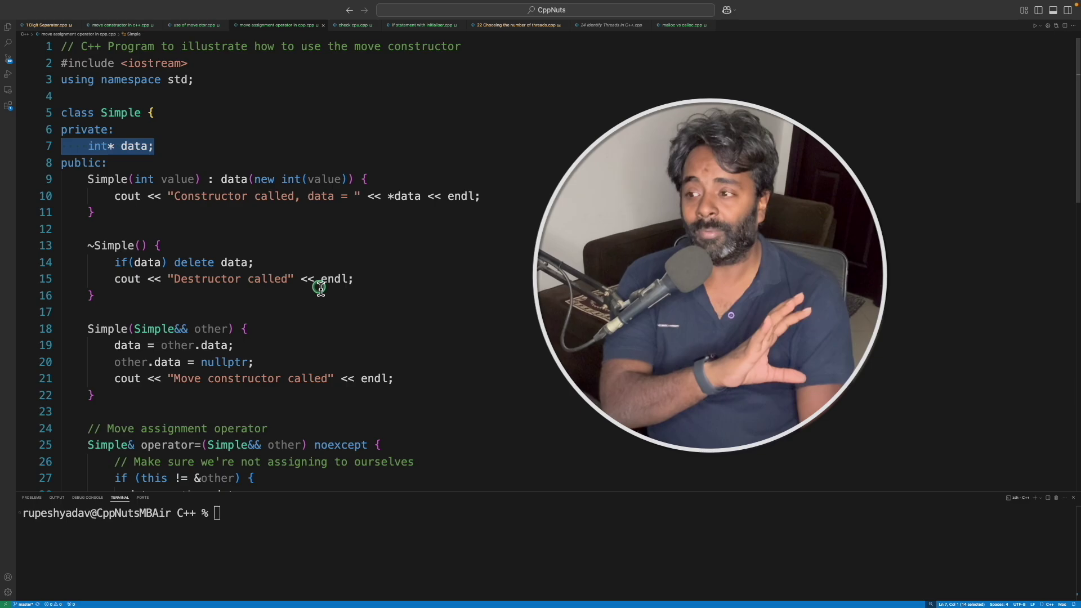
scroll(412, 264, down, 5)
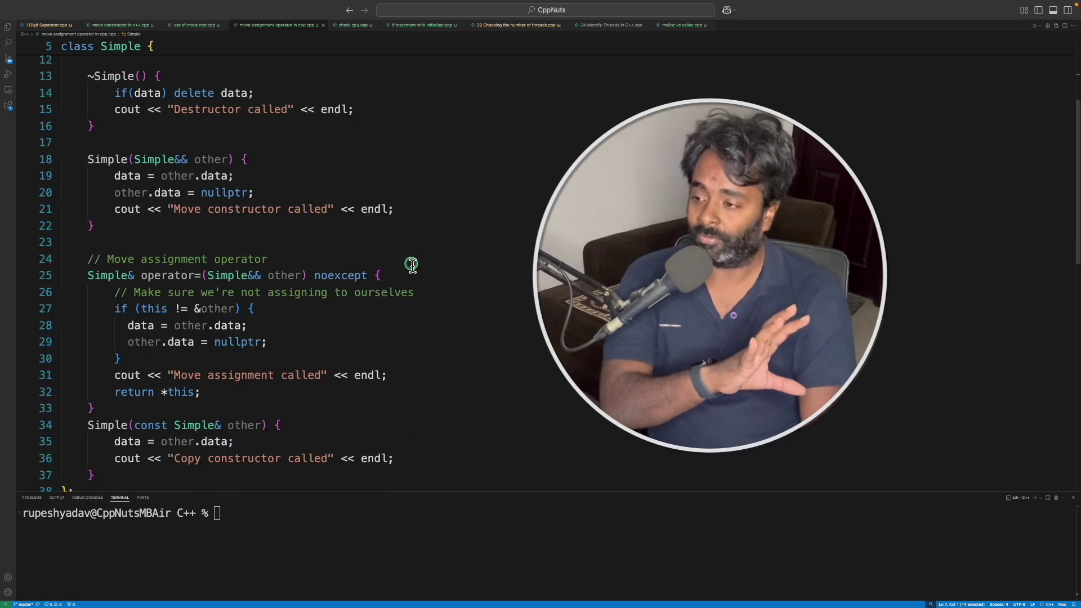
scroll(412, 264, down, 10)
scroll(411, 265, down, 3)
scroll(412, 265, up, 3)
drag(222, 225, 60, 191)
click(135, 191)
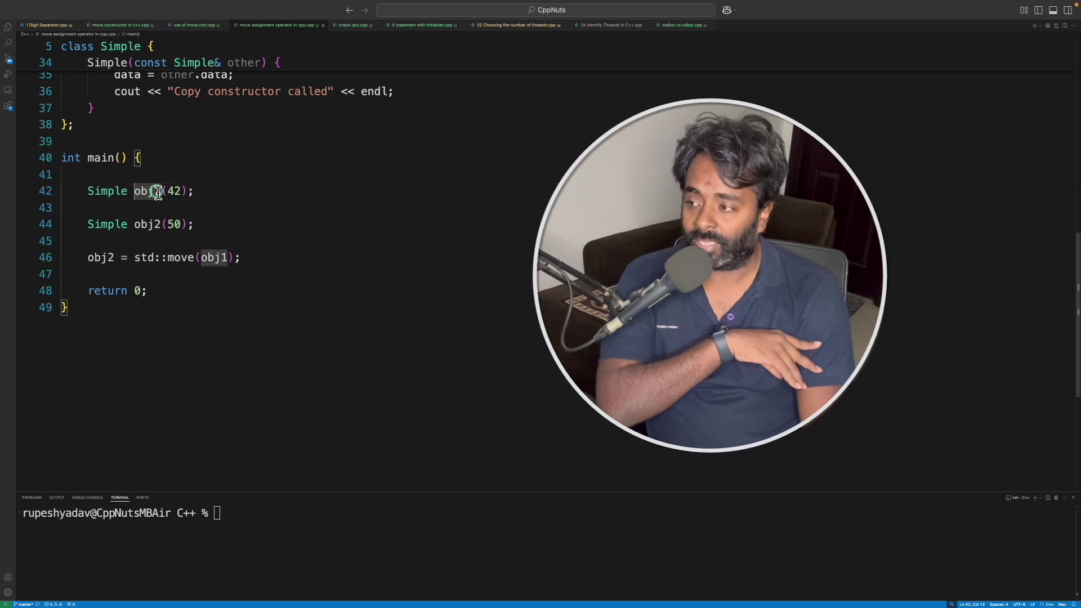
click(157, 225)
- Highlight obj2 on the std::move assignment line and the obj1(42) declaration
click(263, 259)
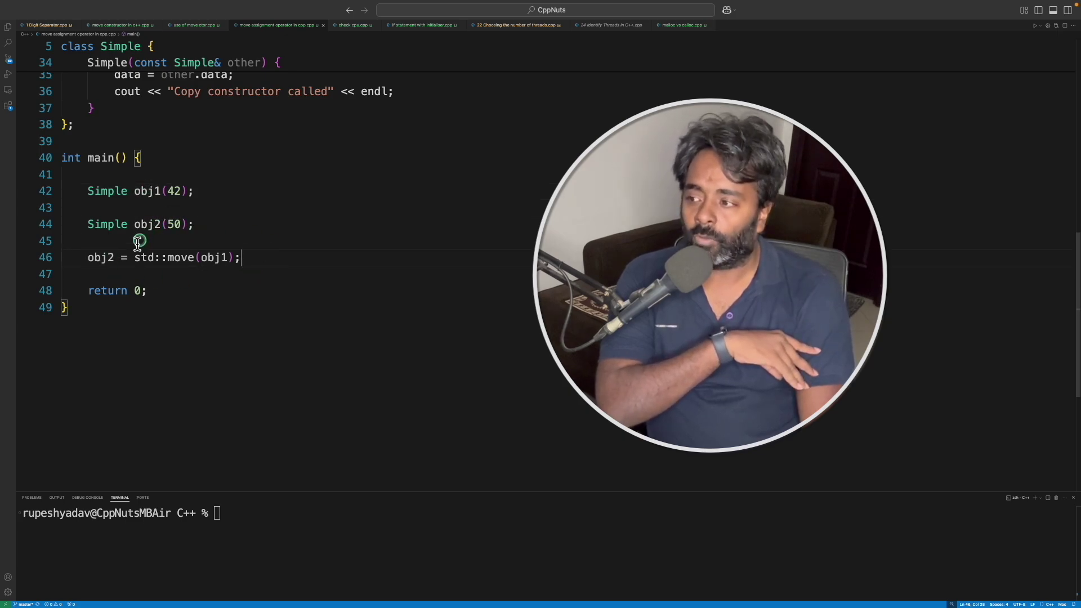
double_click(93, 260)
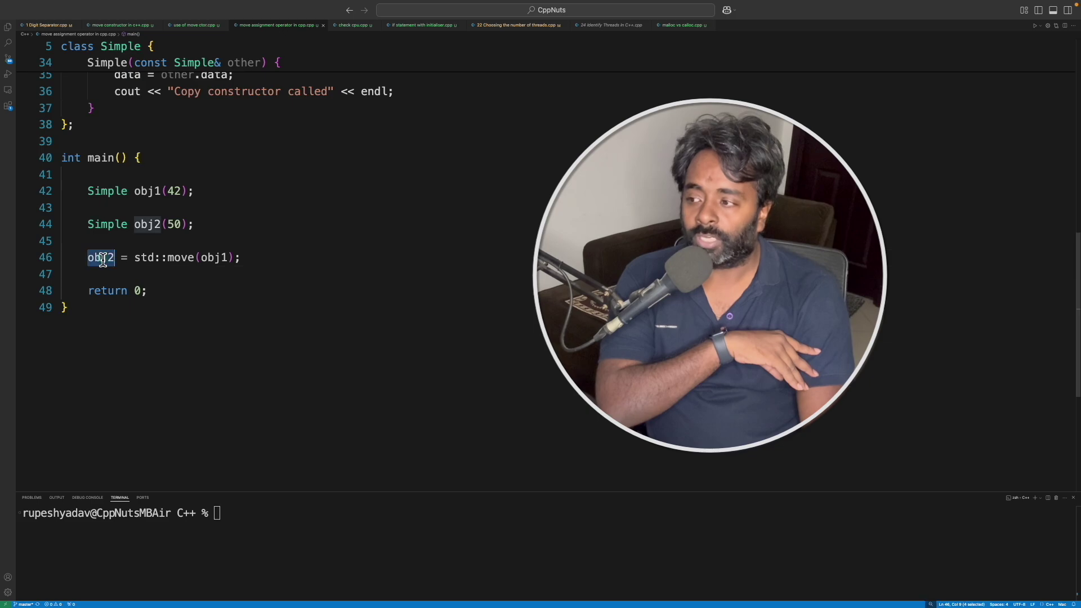
click(149, 192)
drag(194, 193, 126, 197)
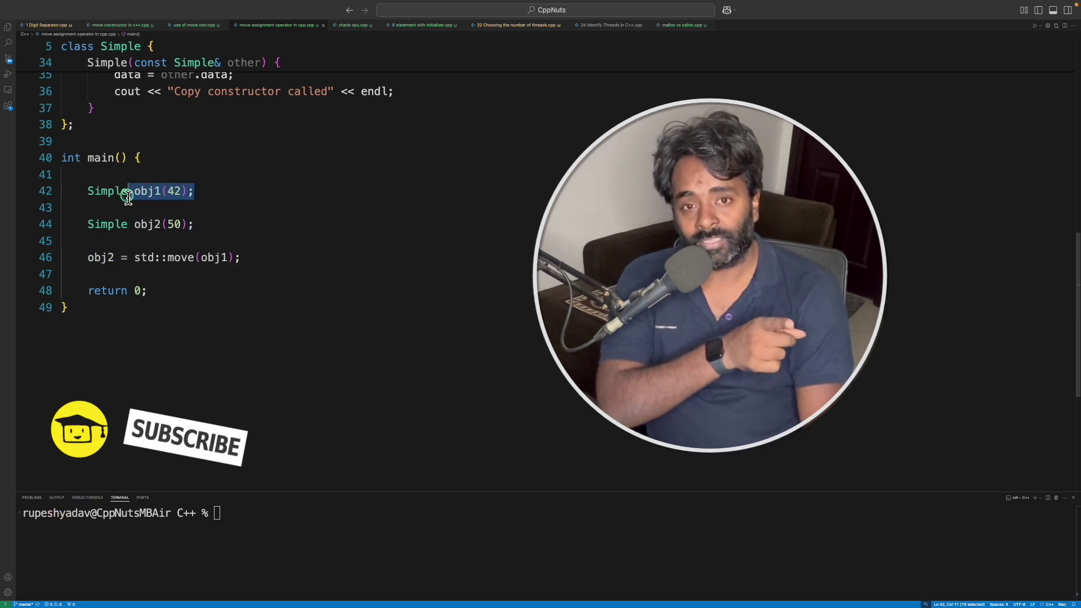
click(229, 260)
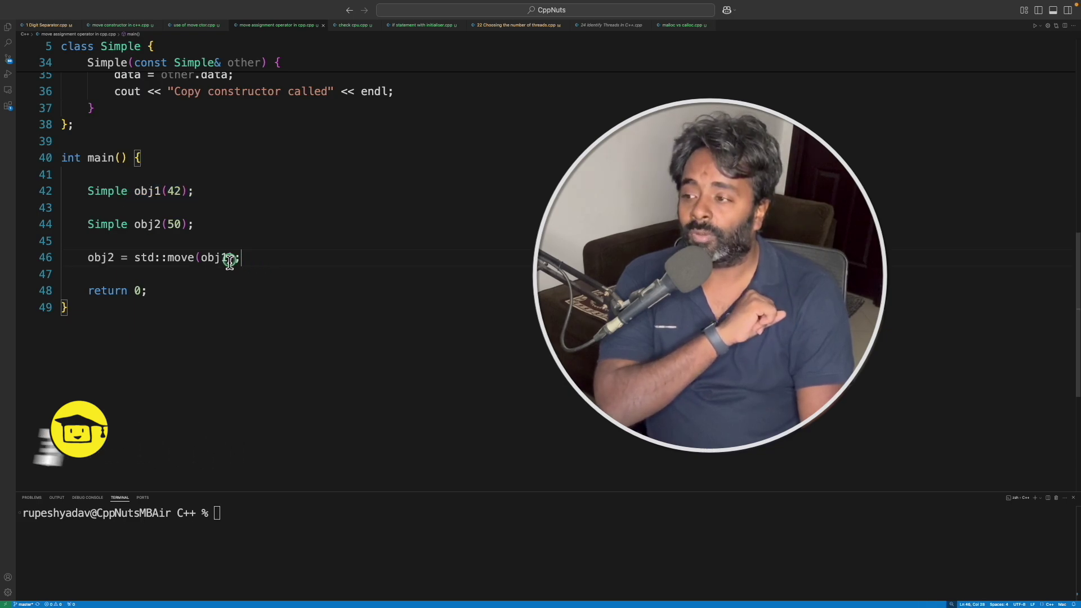
double_click(211, 258)
double_click(100, 261)
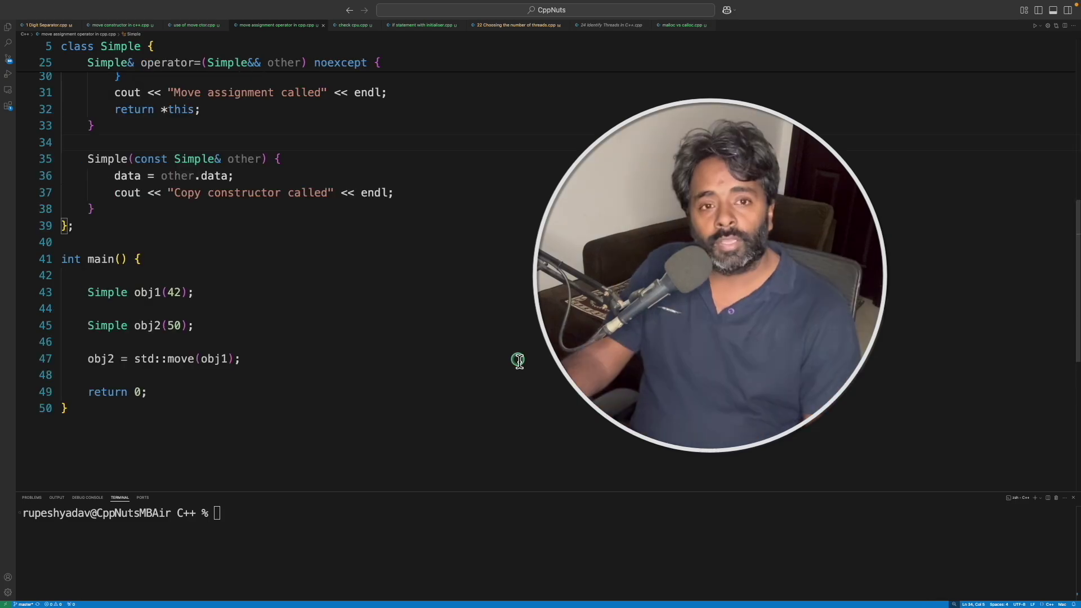
scroll(386, 379, up, 3)
scroll(287, 379, down, 1)
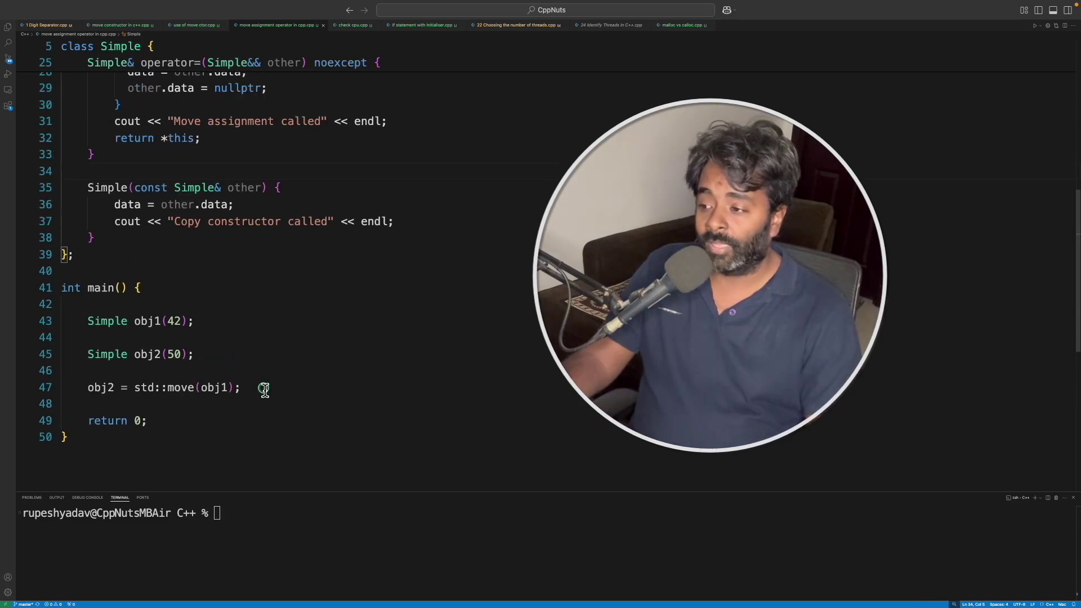
drag(254, 386, 75, 320)
click(76, 320)
scroll(507, 334, up, 4)
scroll(507, 334, down, 1)
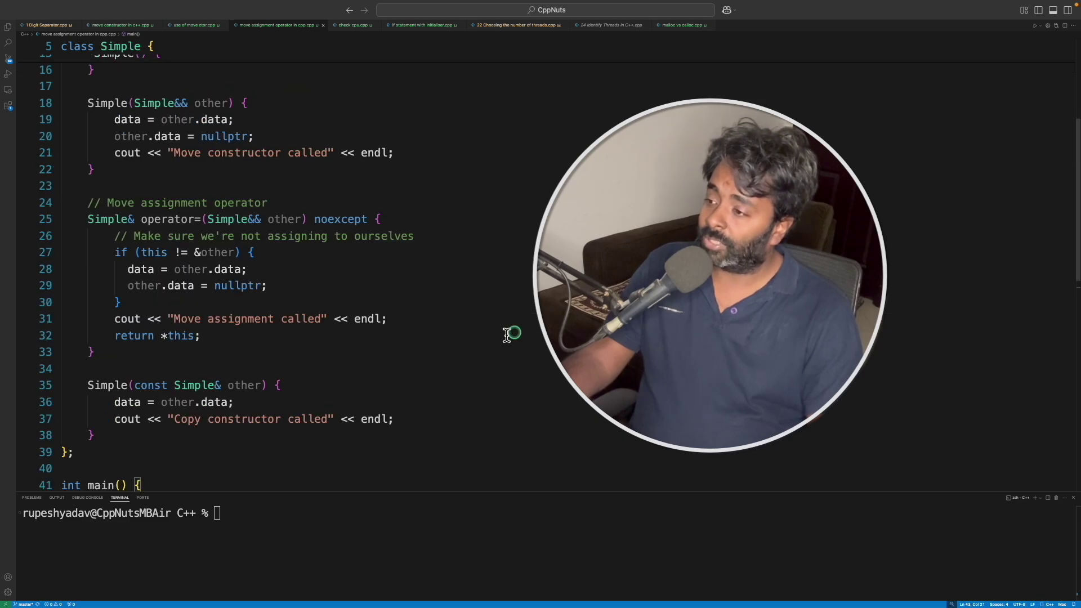
click(438, 316)
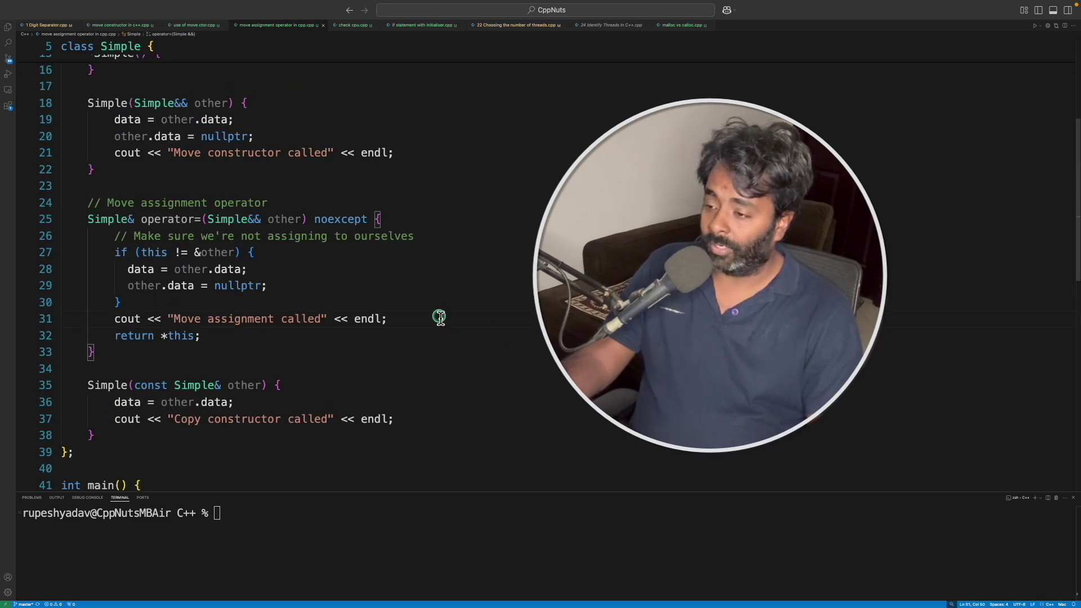
click(335, 290)
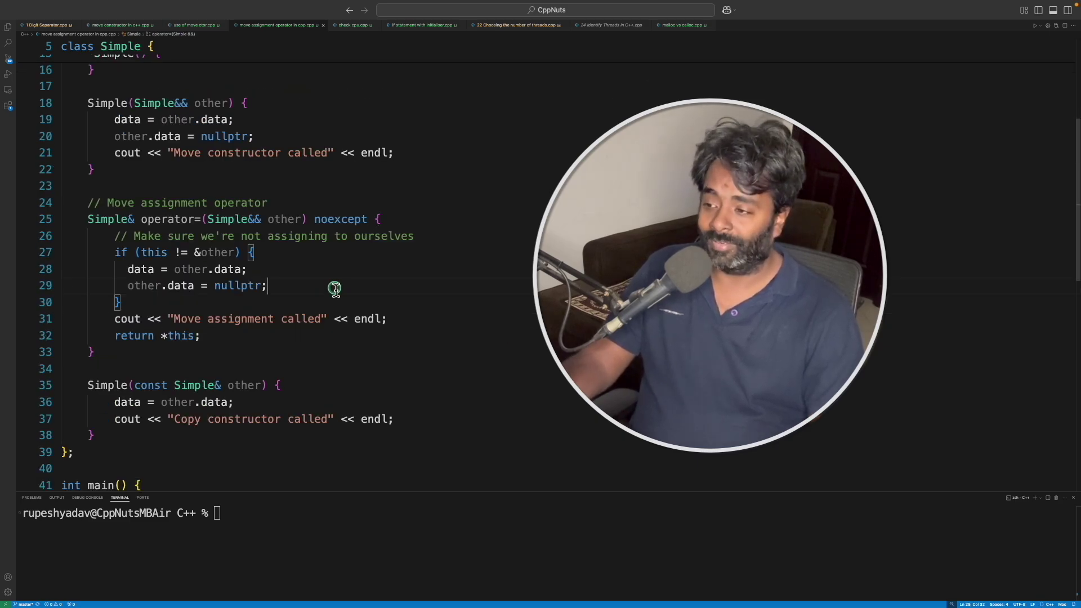
drag(207, 219, 266, 220)
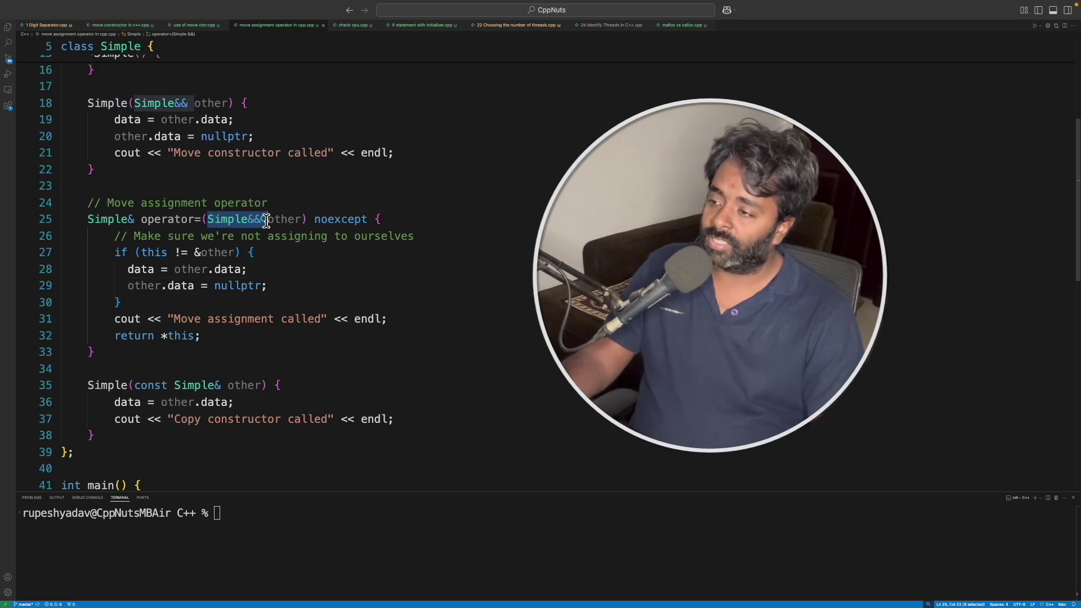
click(225, 221)
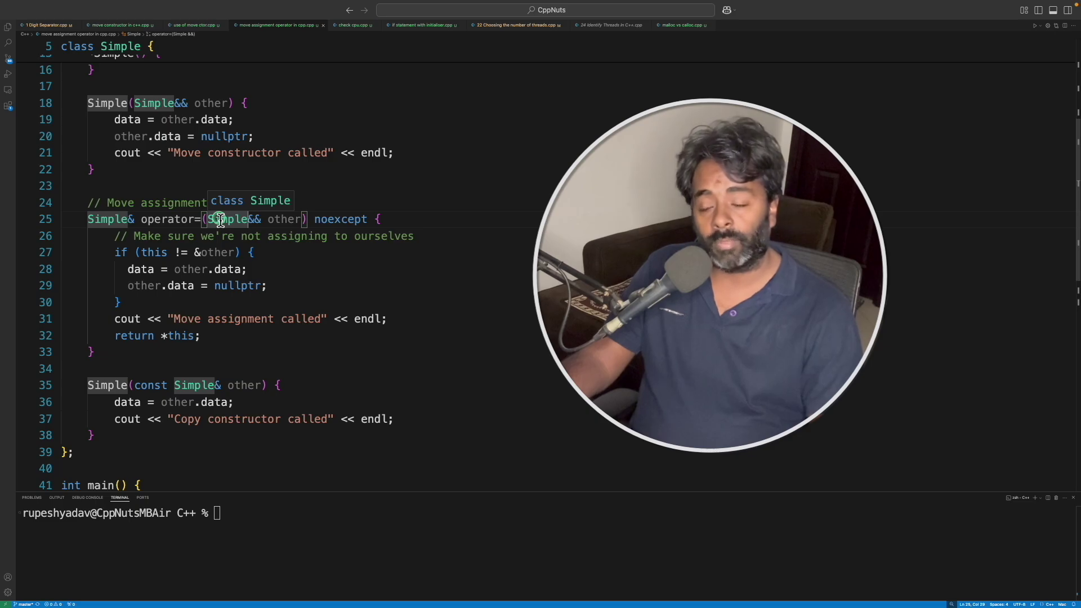
drag(261, 221, 248, 221)
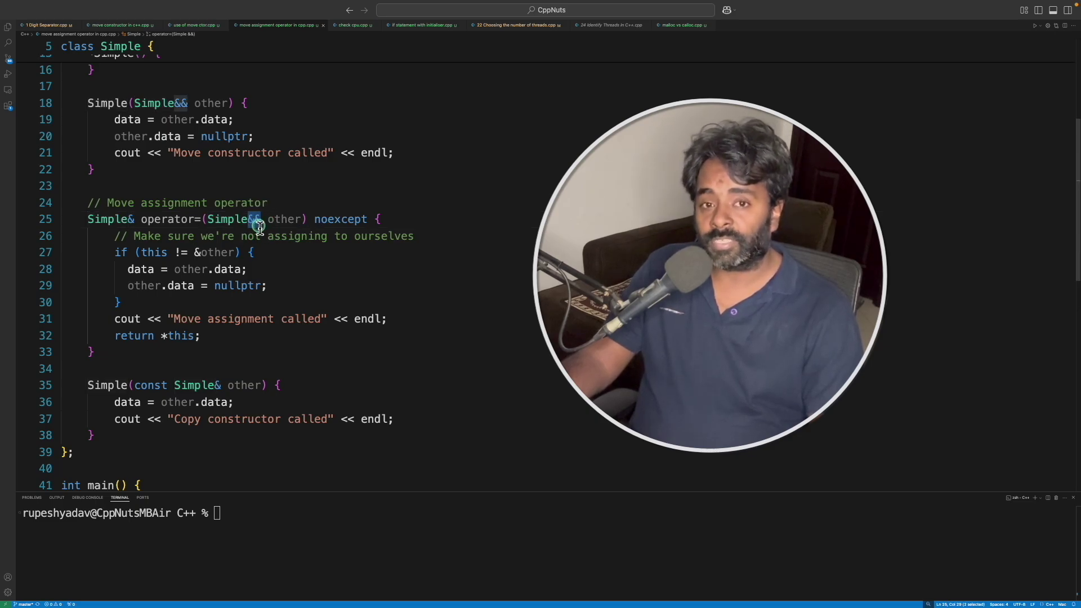
click(263, 223)
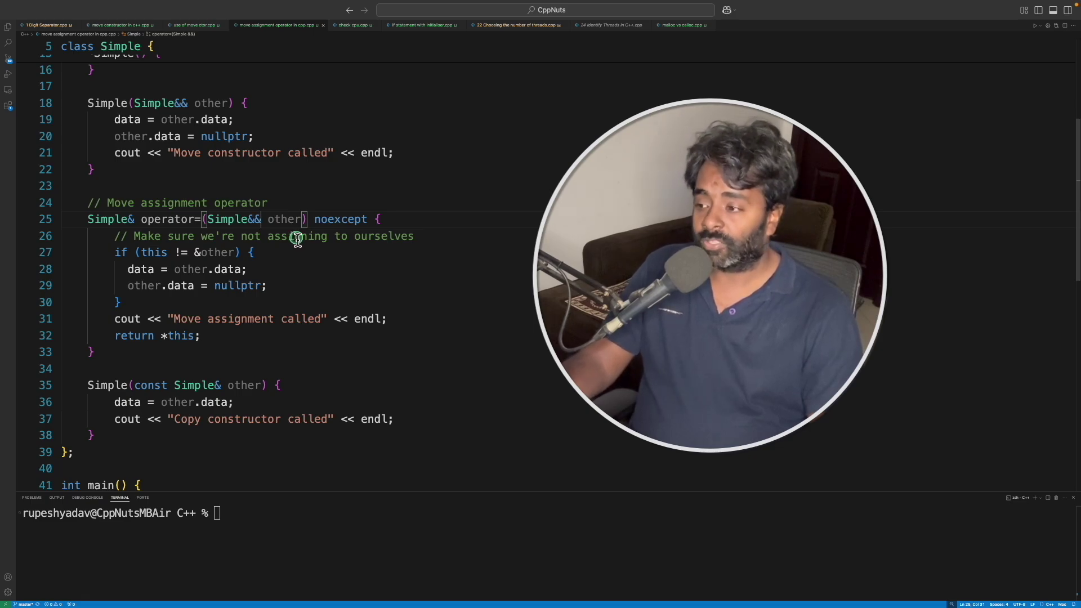
scroll(296, 239, down, 5)
double_click(178, 364)
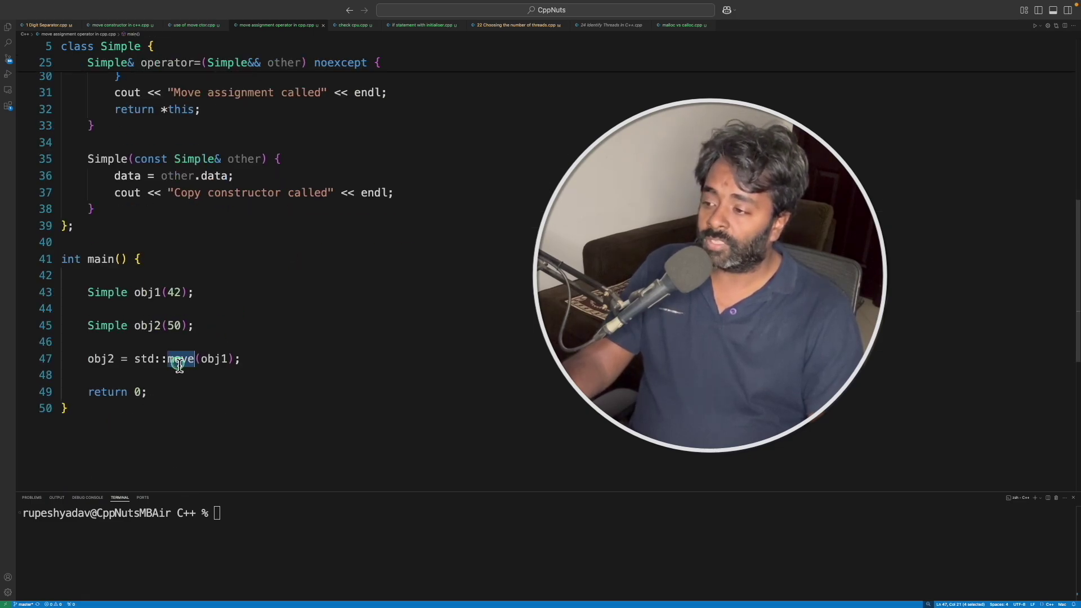
drag(235, 363, 196, 364)
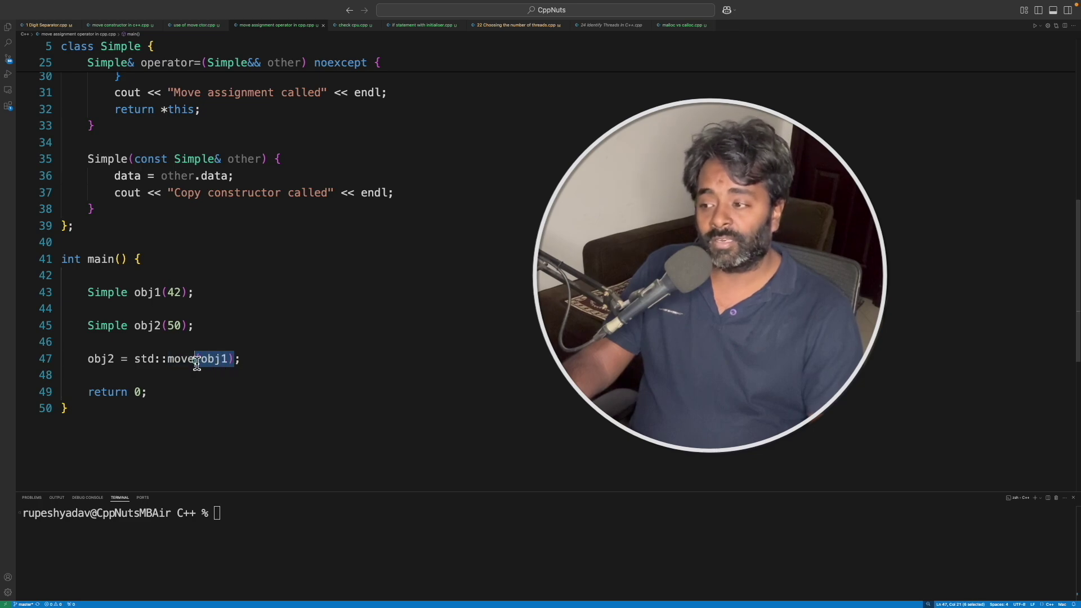
double_click(219, 359)
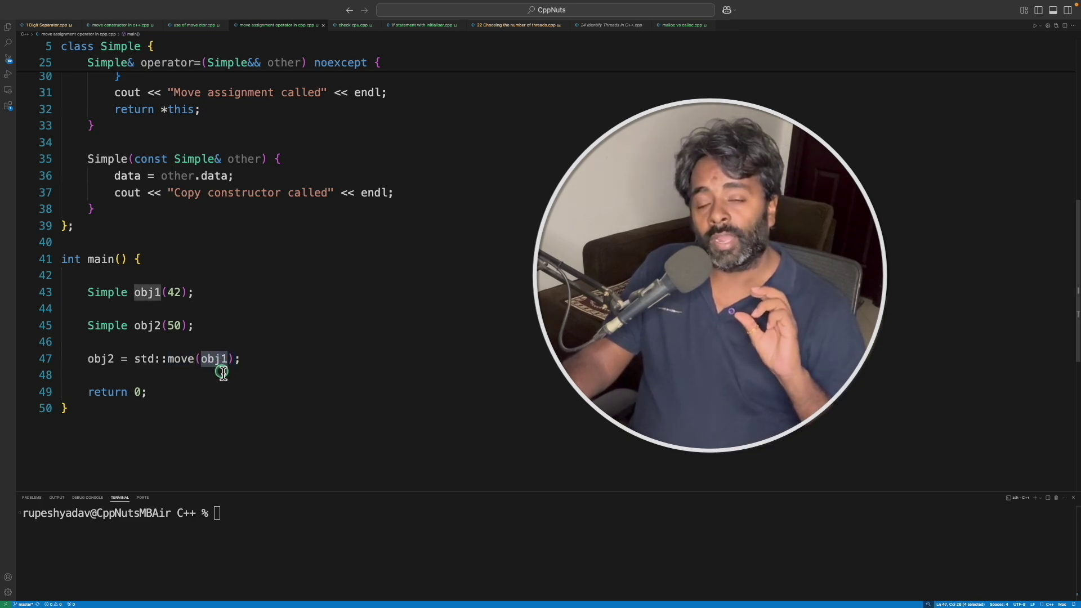
click(270, 357)
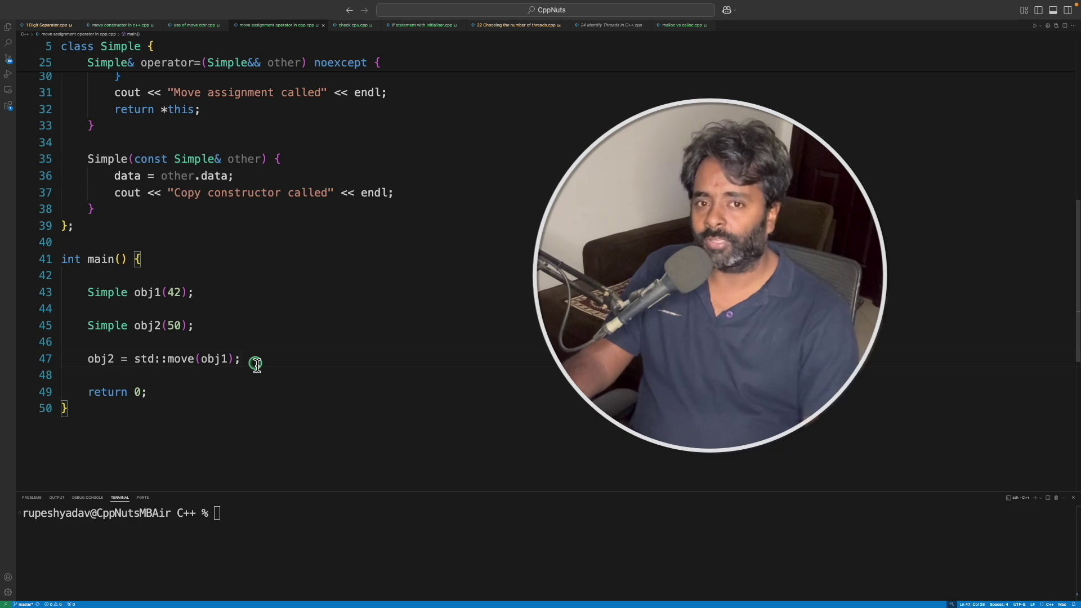
double_click(185, 361)
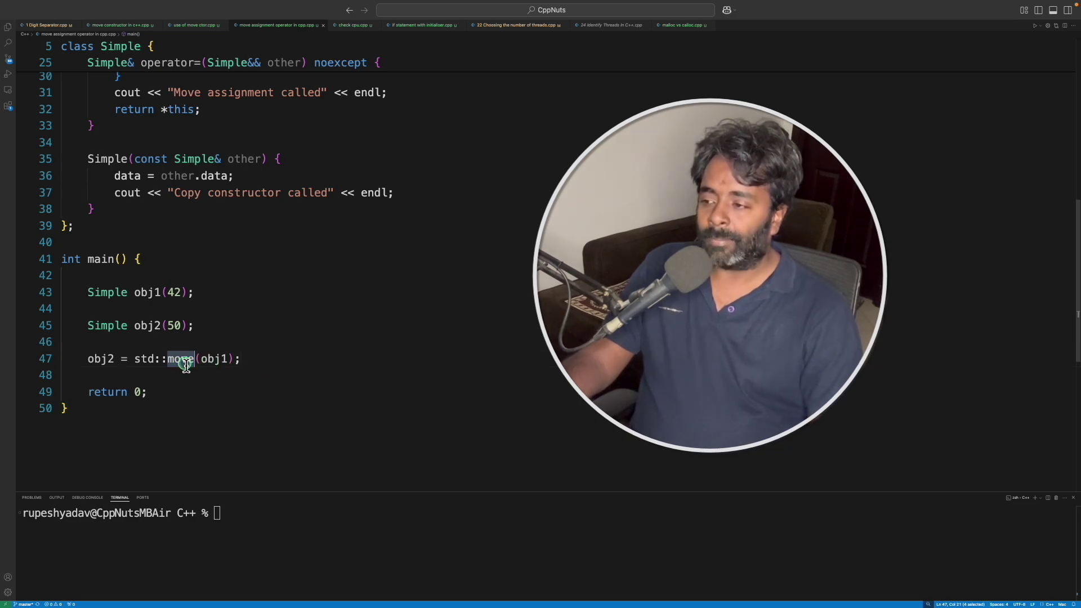
double_click(229, 361)
double_click(183, 363)
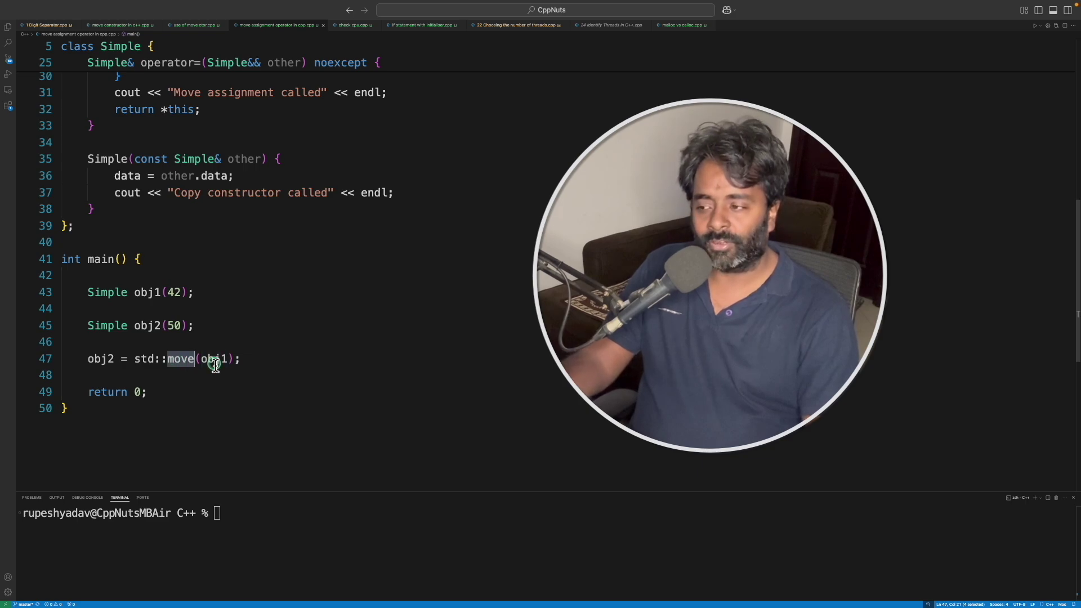
double_click(216, 360)
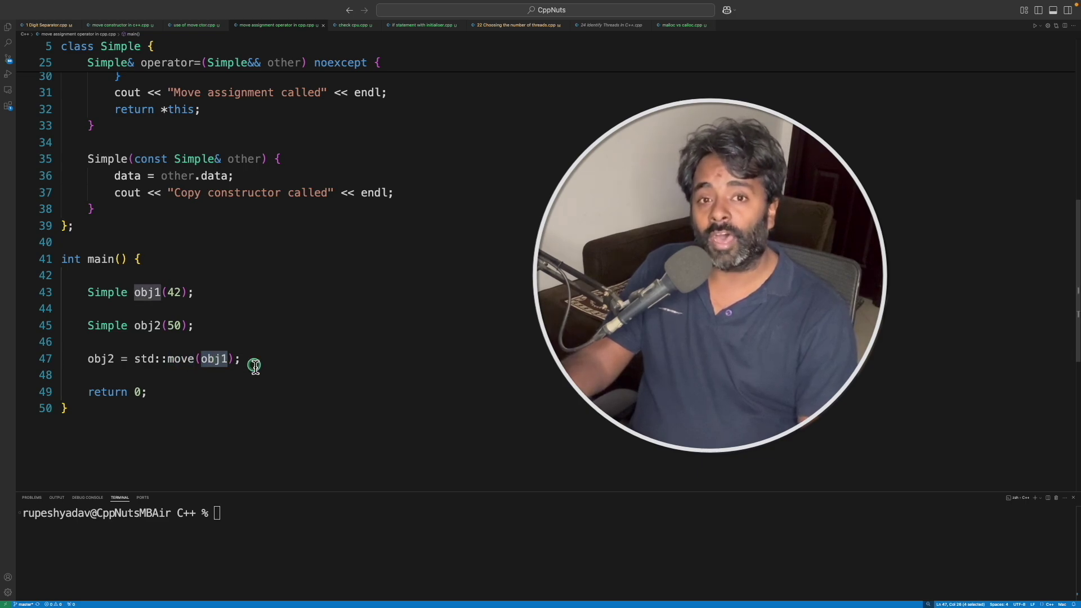
double_click(118, 360)
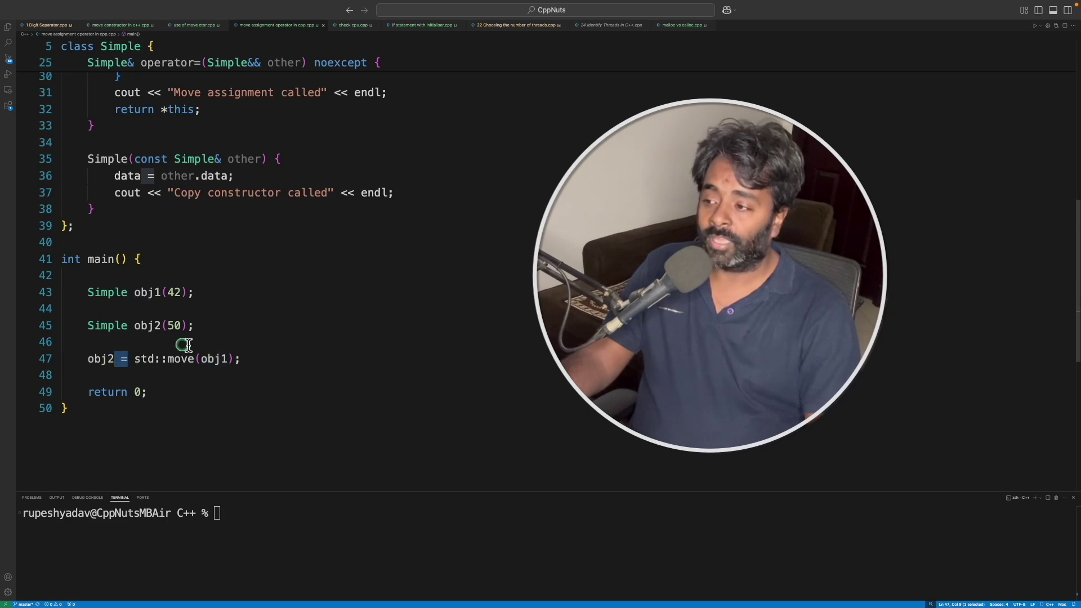
scroll(184, 345, up, 4)
drag(127, 270, 46, 136)
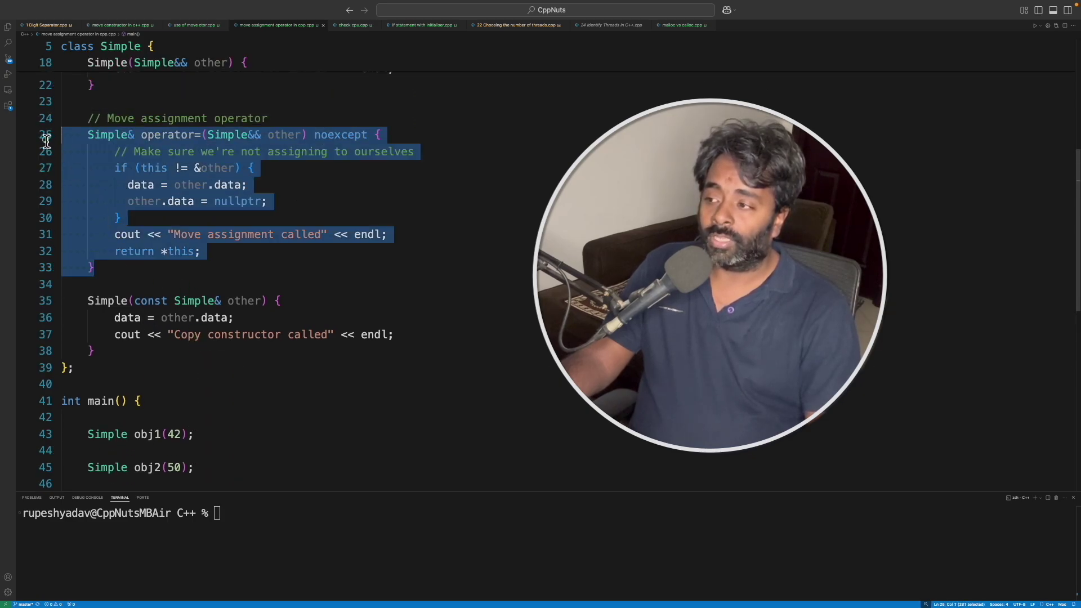
click(169, 222)
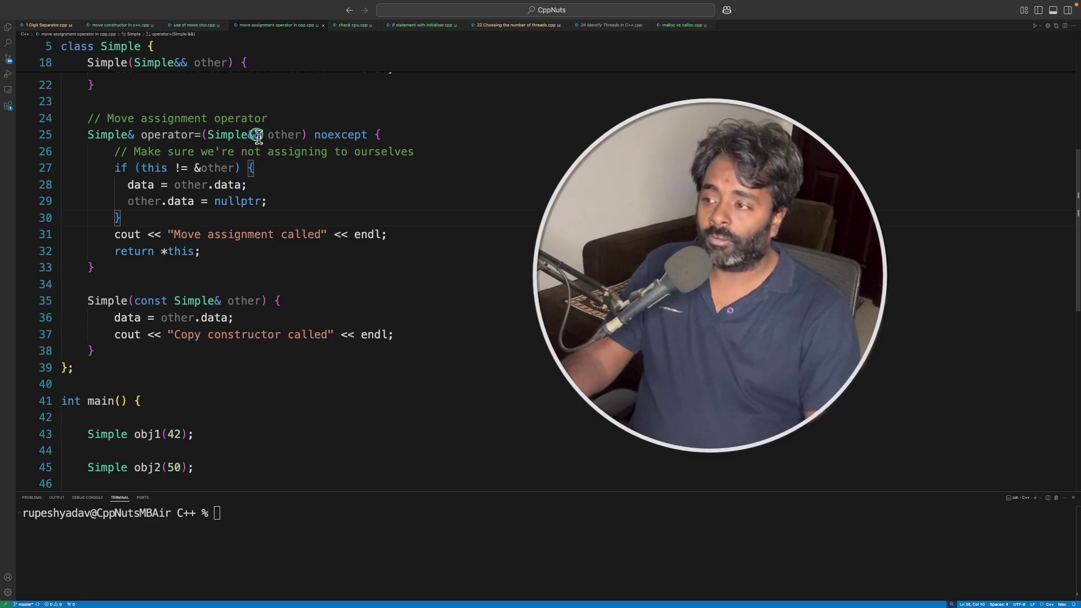
drag(267, 136, 229, 135)
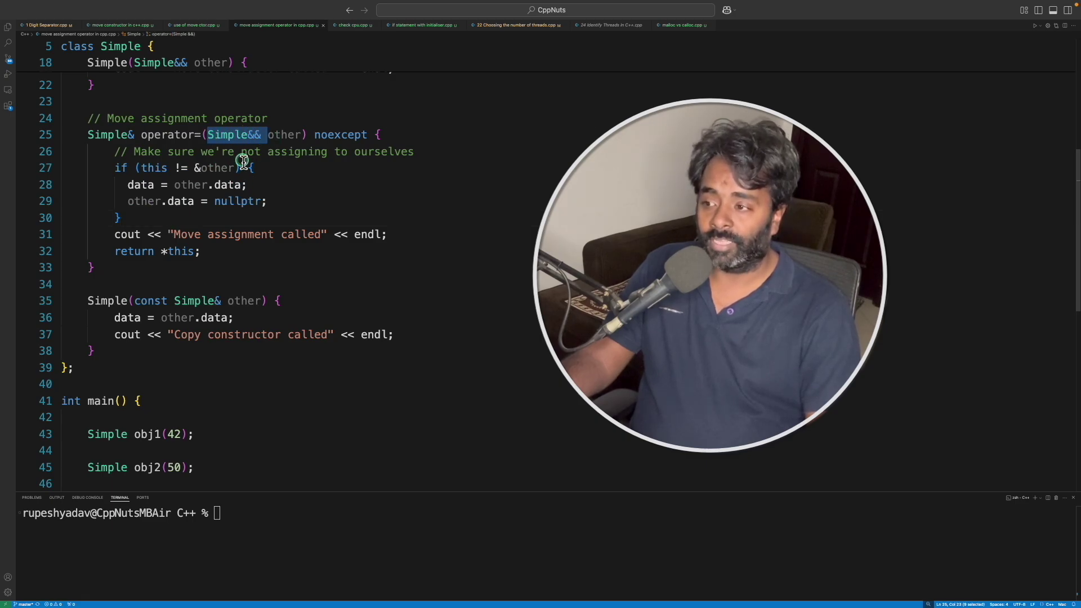
click(297, 168)
drag(102, 169, 259, 169)
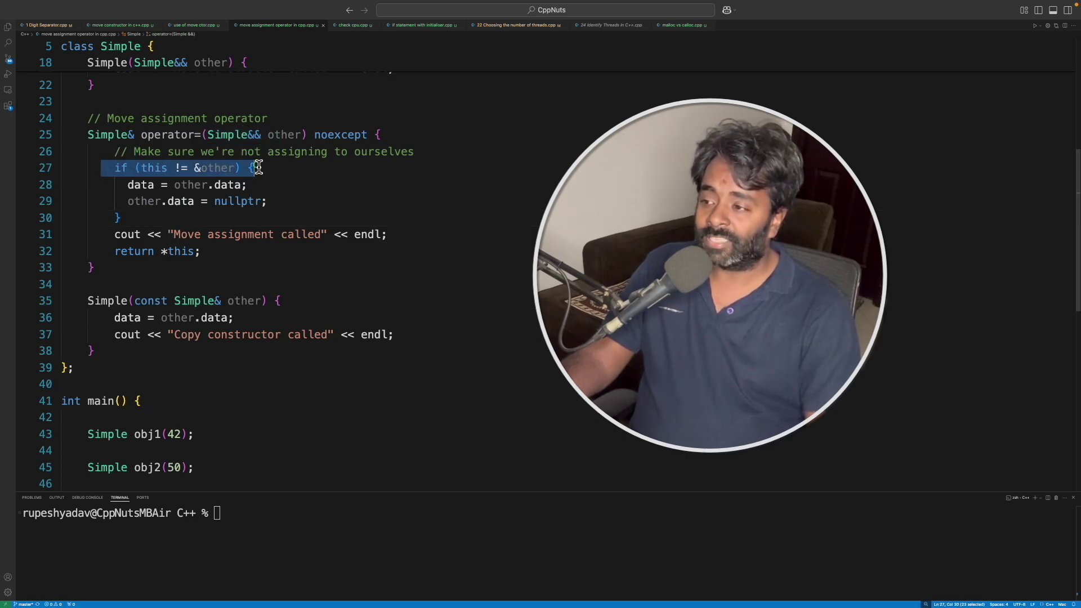
click(307, 171)
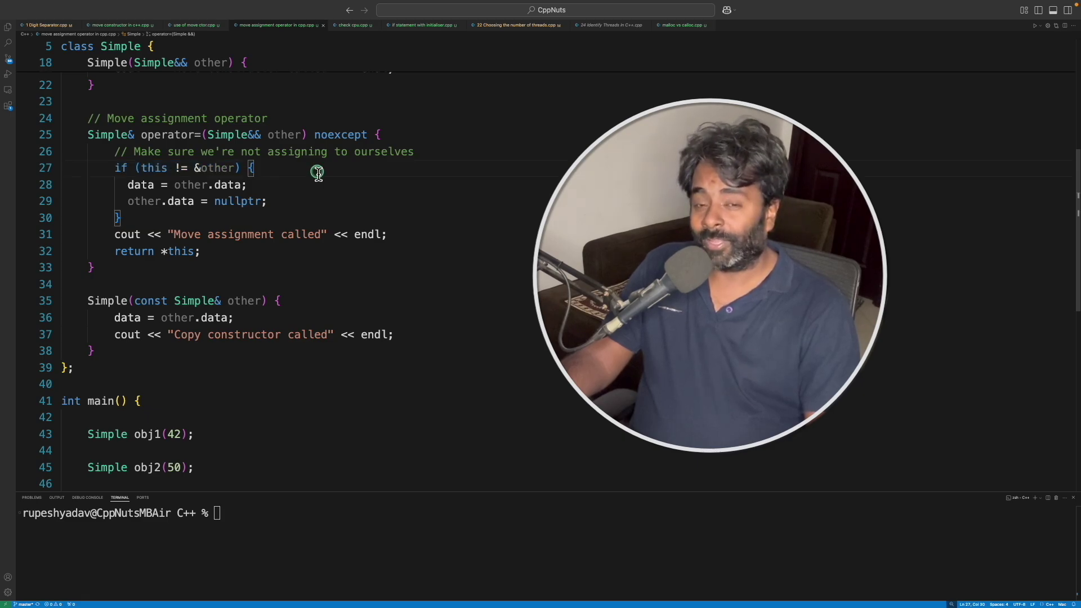
double_click(155, 169)
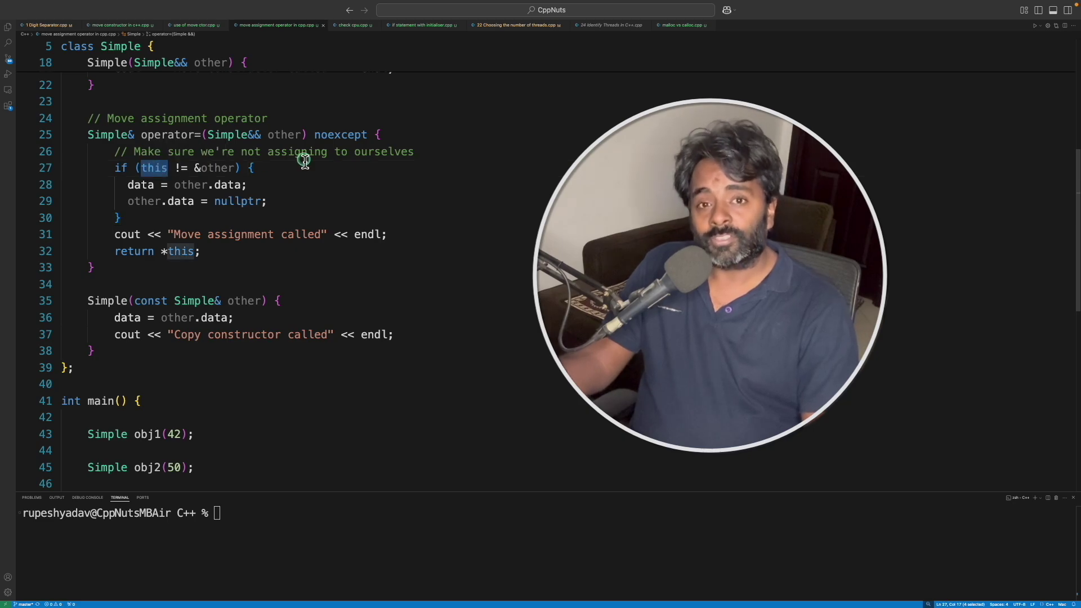
scroll(347, 192, down, 3)
double_click(146, 321)
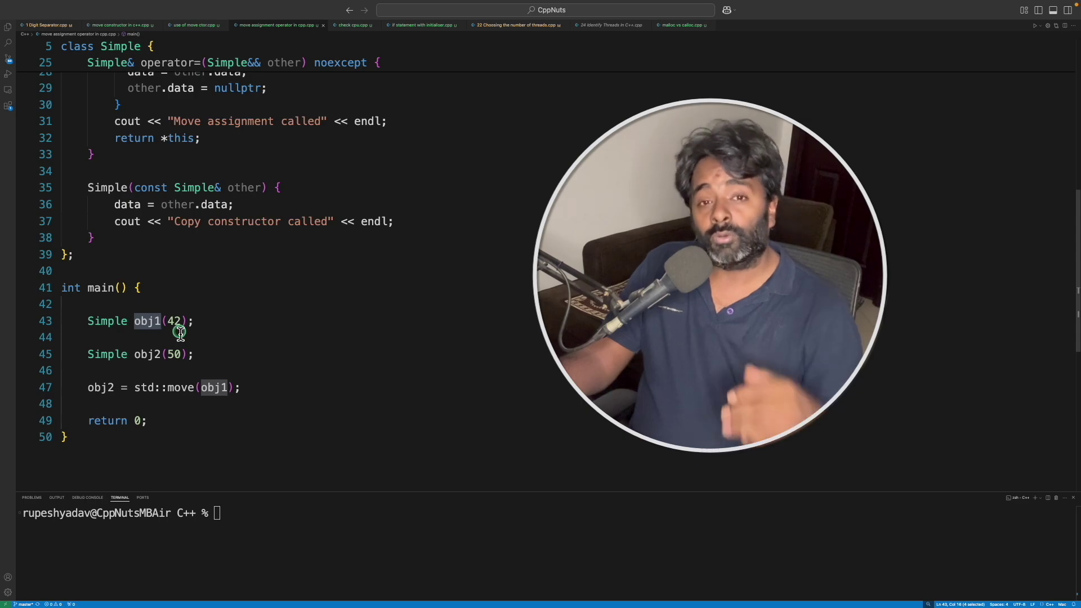
click(114, 375)
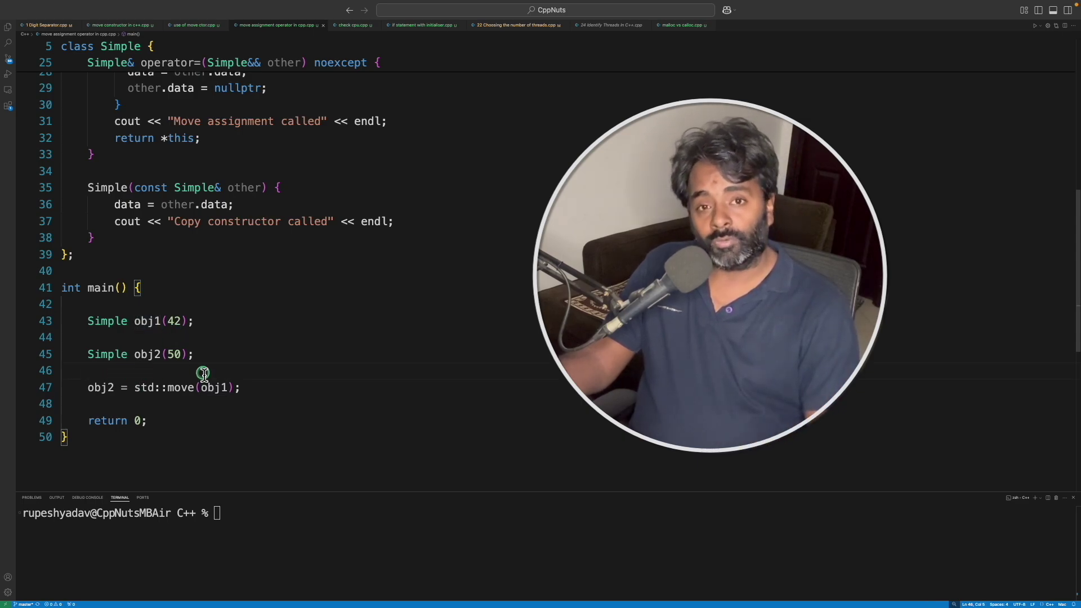
scroll(184, 355, up, 2)
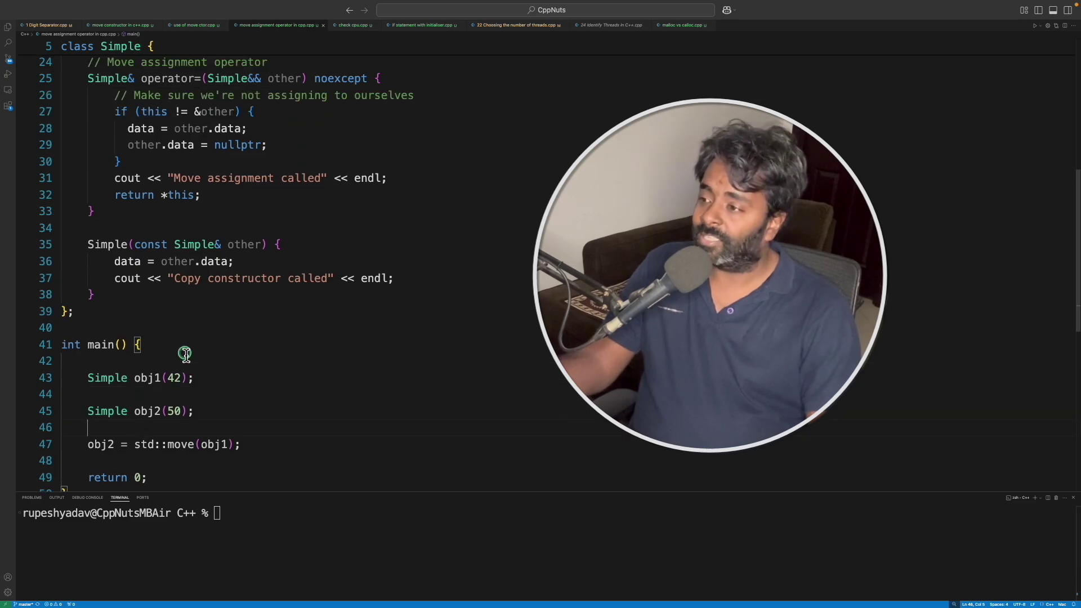
scroll(185, 355, up, 3)
double_click(145, 202)
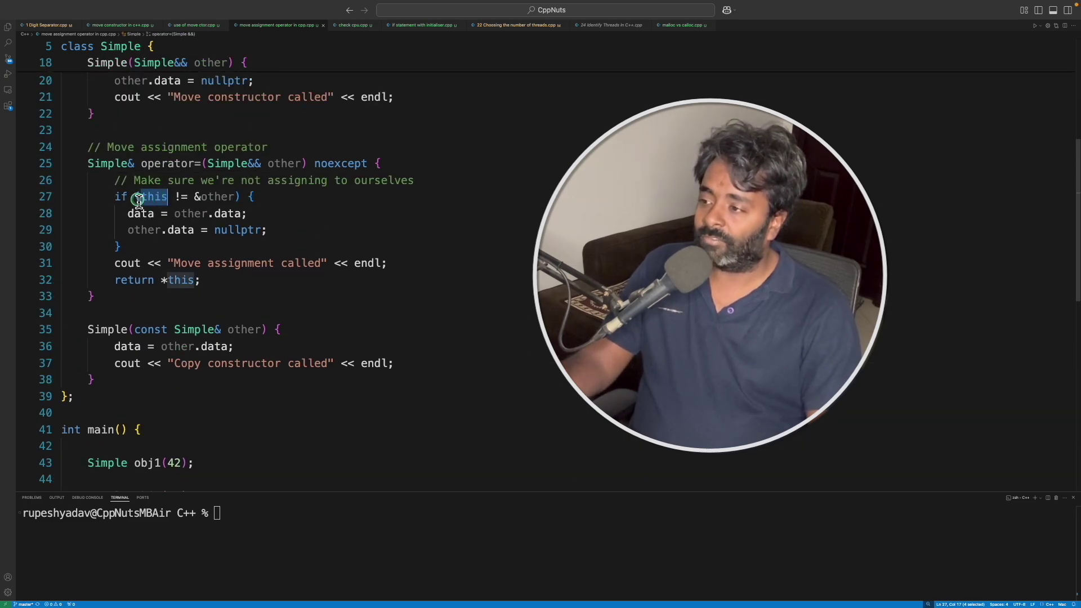
double_click(211, 197)
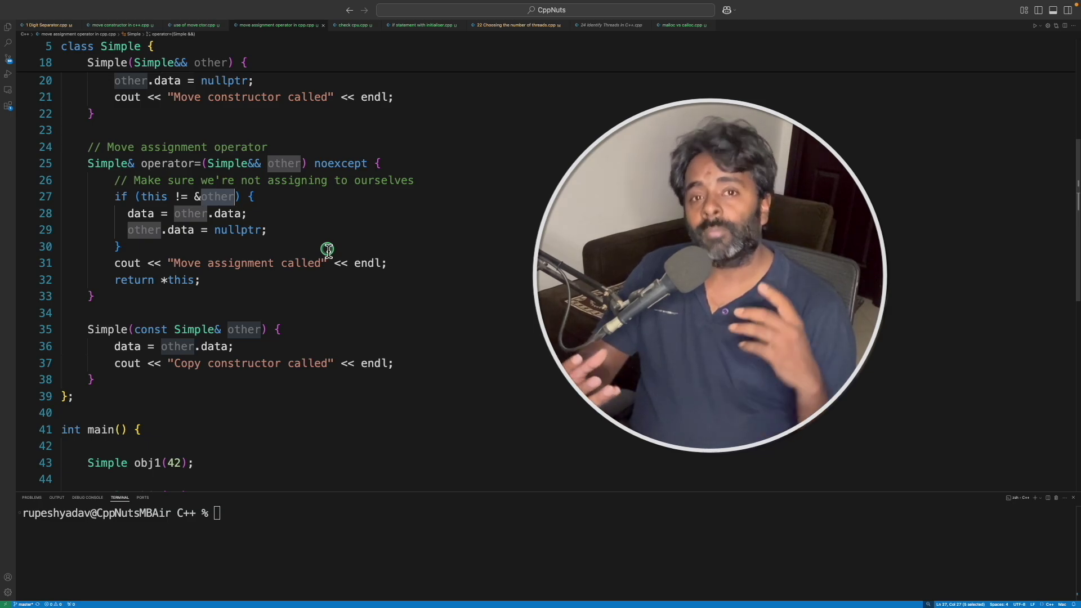
click(256, 196)
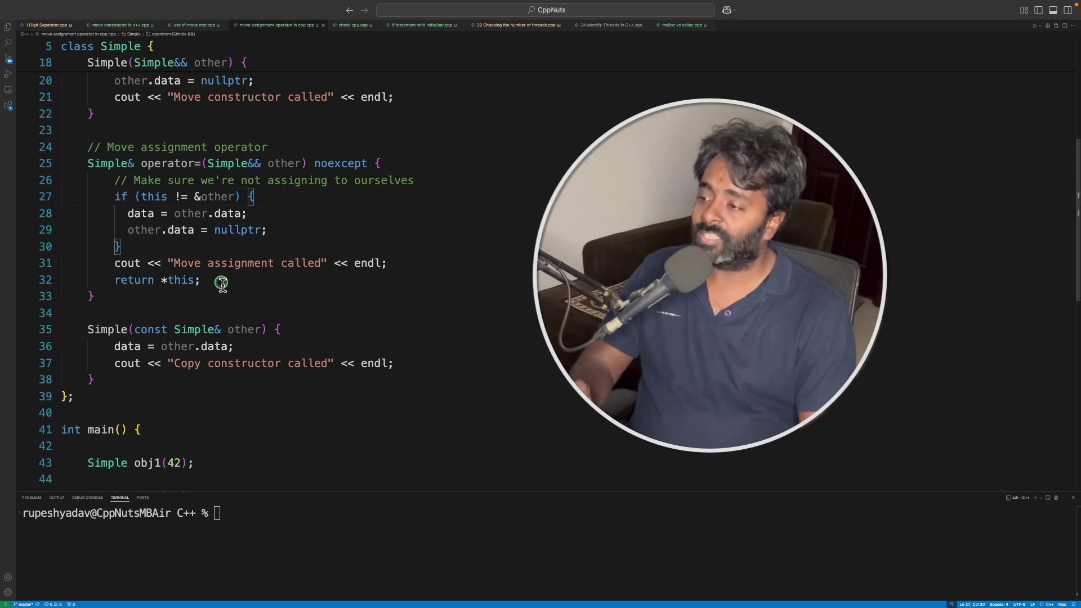
drag(203, 280, 108, 279)
click(200, 280)
double_click(172, 281)
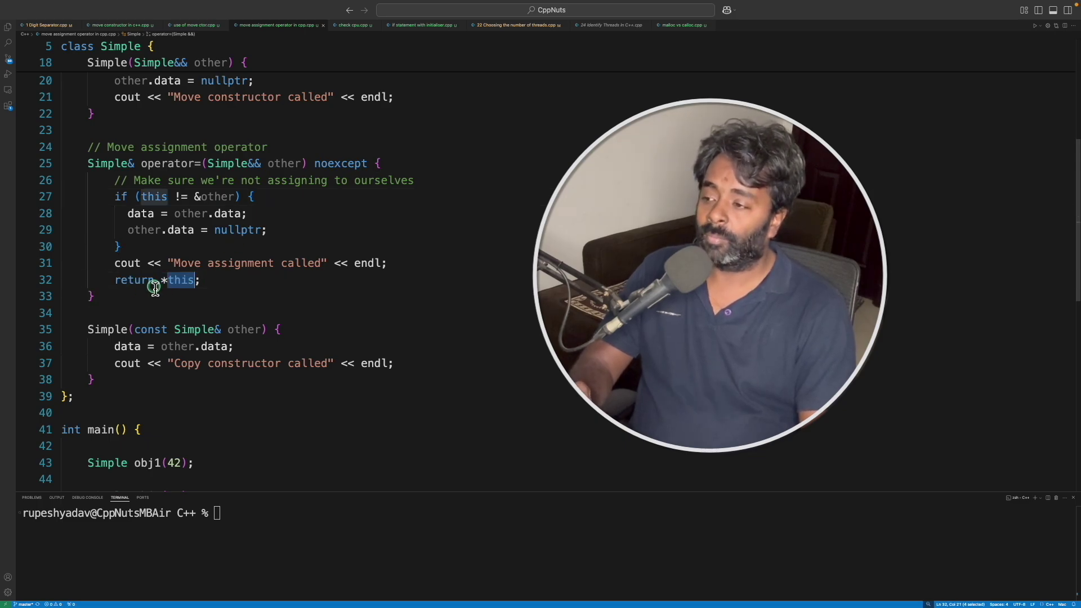
key(Left)
drag(200, 280, 156, 280)
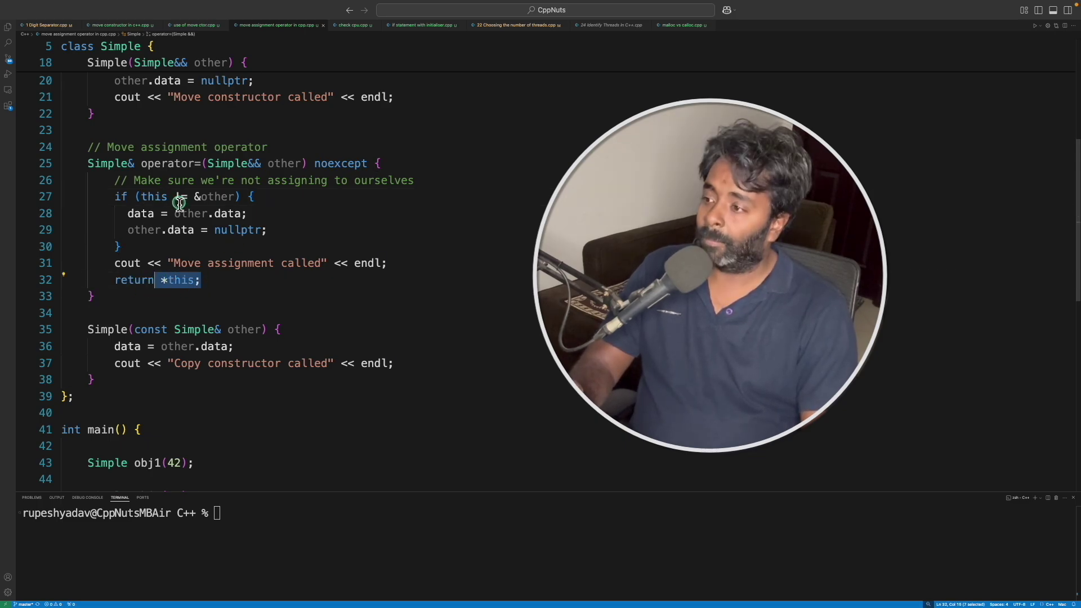
click(152, 197)
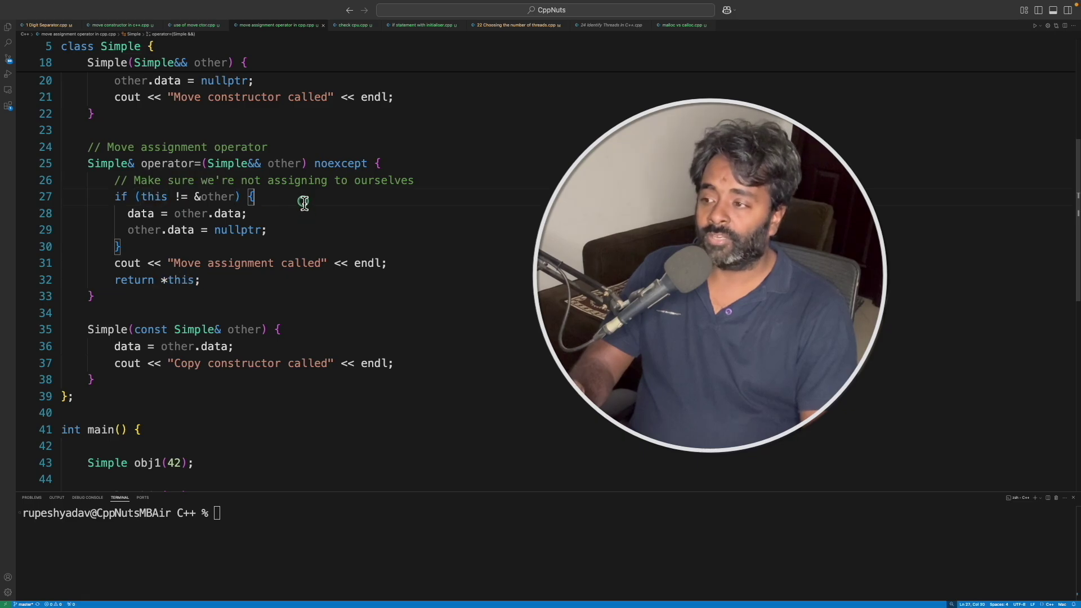
click(187, 215)
click(225, 214)
scroll(229, 218, up, 3)
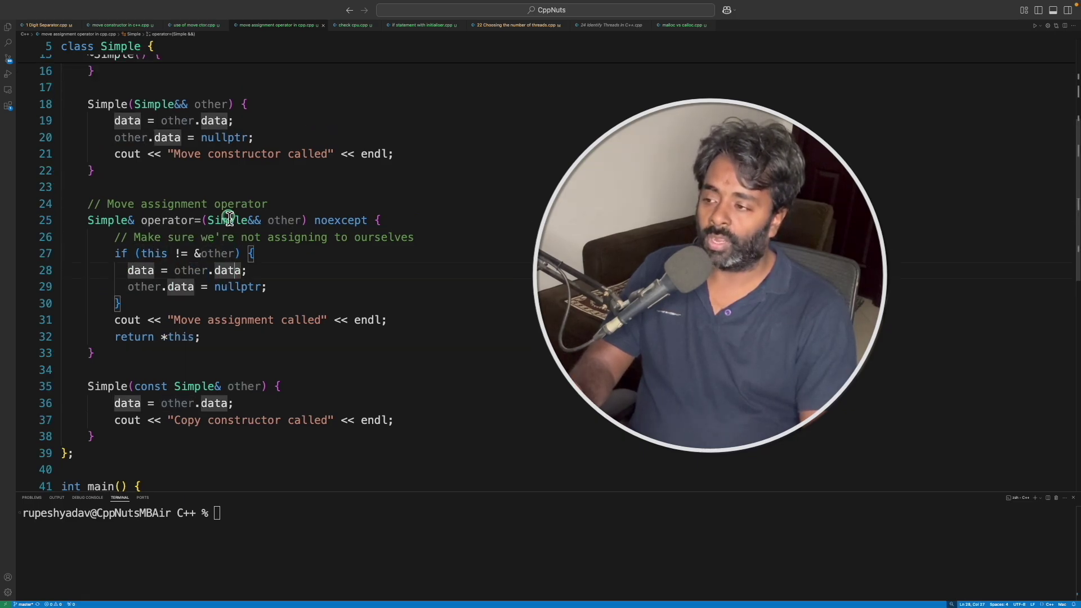
scroll(228, 219, up, 3)
scroll(228, 218, up, 2)
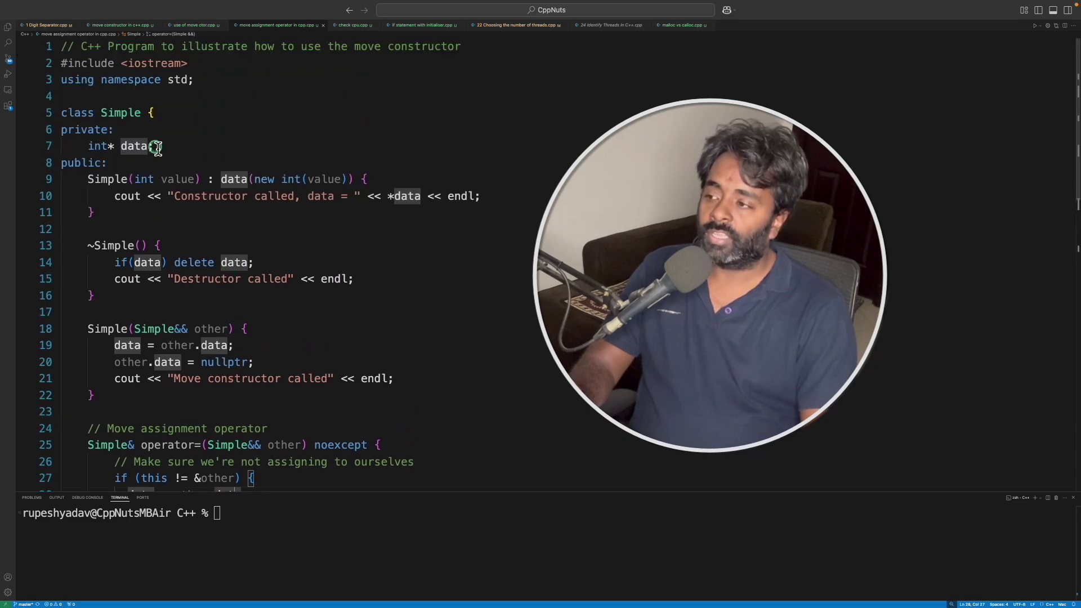
drag(158, 146, 61, 146)
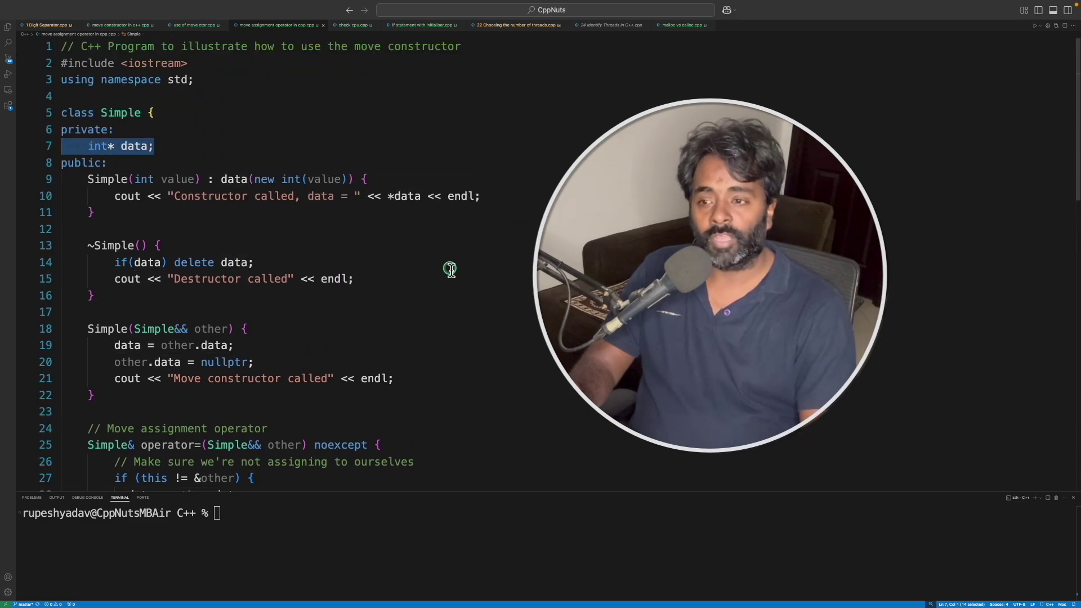
scroll(449, 269, down, 5)
scroll(224, 239, down, 1)
double_click(140, 241)
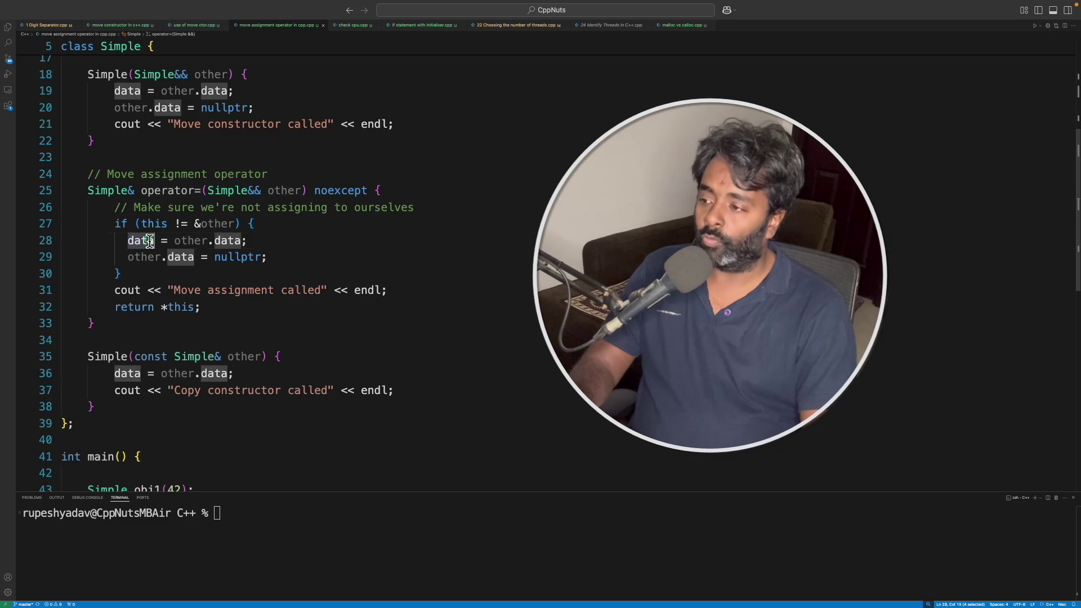
click(194, 241)
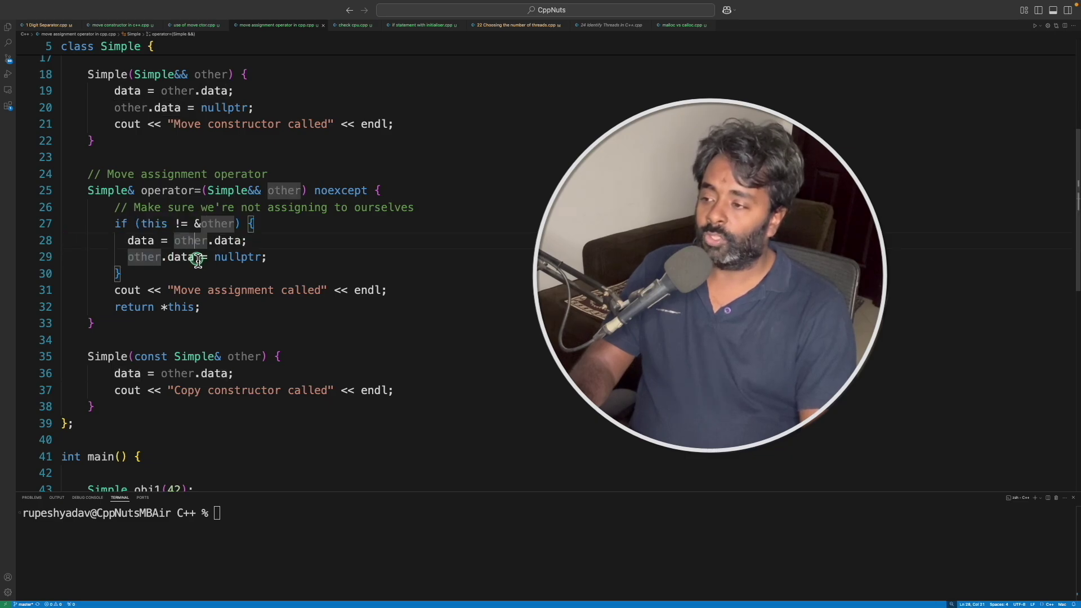
drag(195, 258, 123, 262)
click(282, 258)
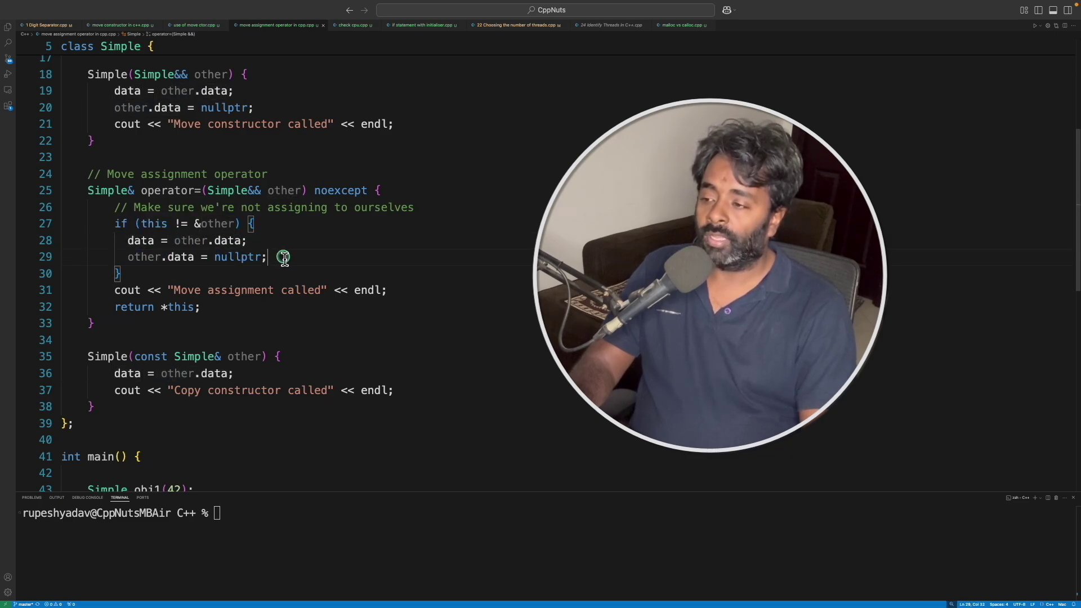
double_click(244, 259)
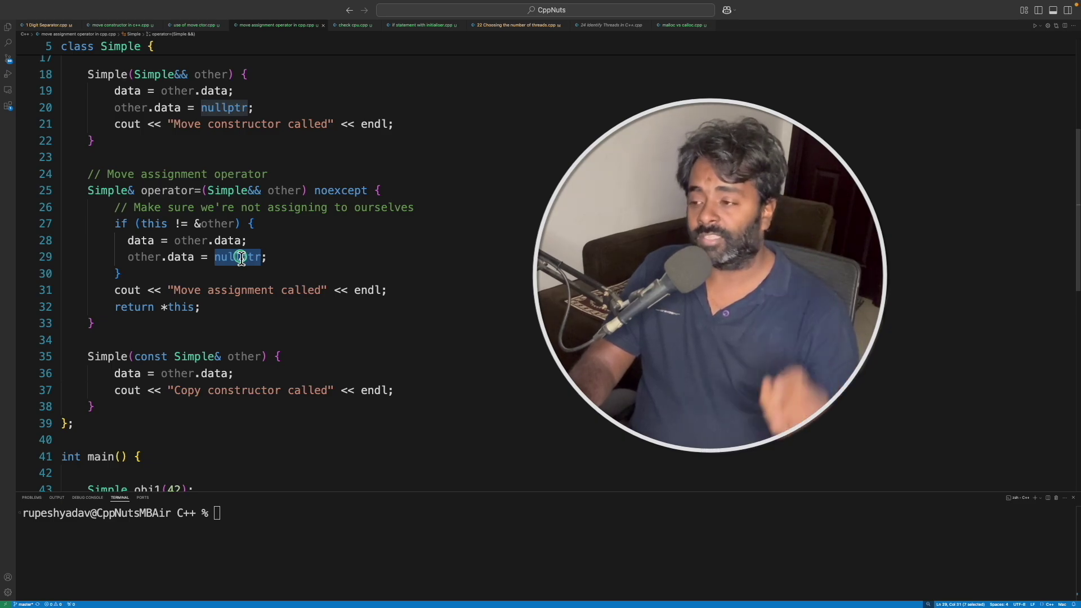
key(End)
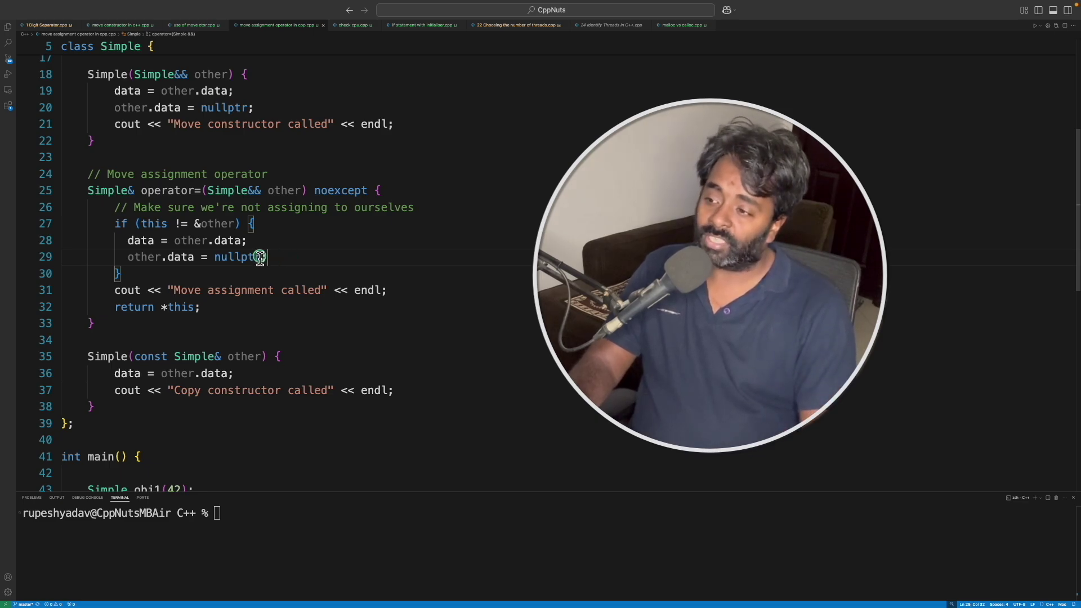
double_click(240, 259)
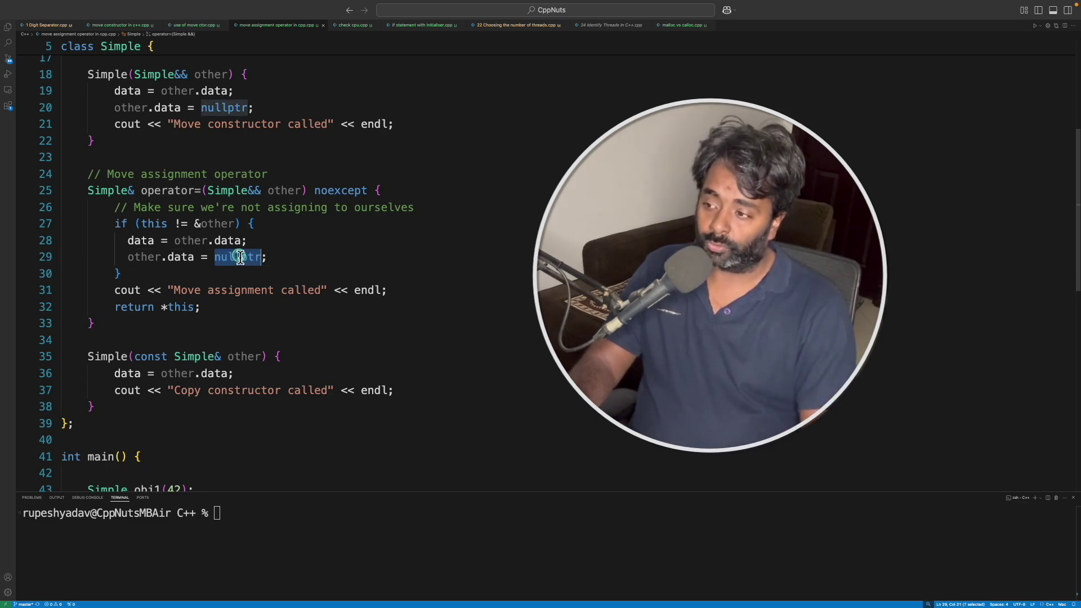
double_click(180, 258)
click(367, 256)
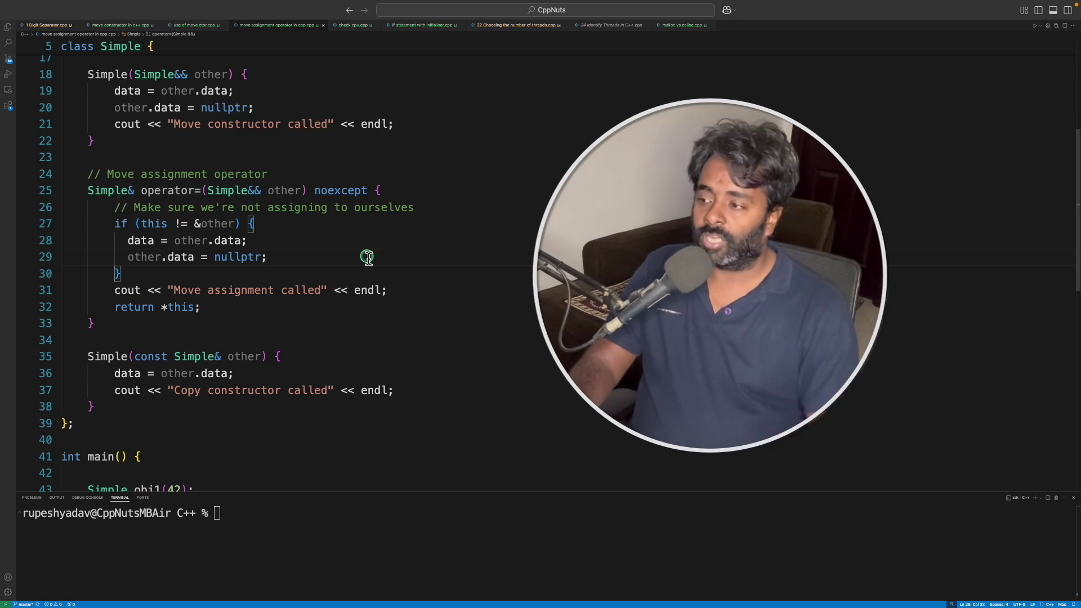
scroll(276, 356, down, 3)
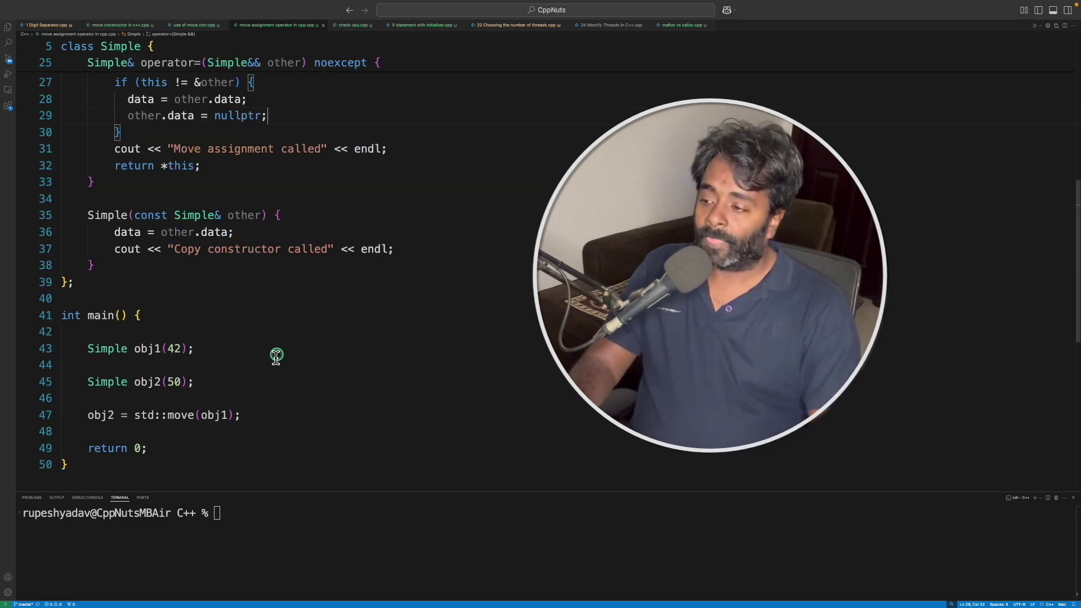
double_click(216, 415)
double_click(105, 417)
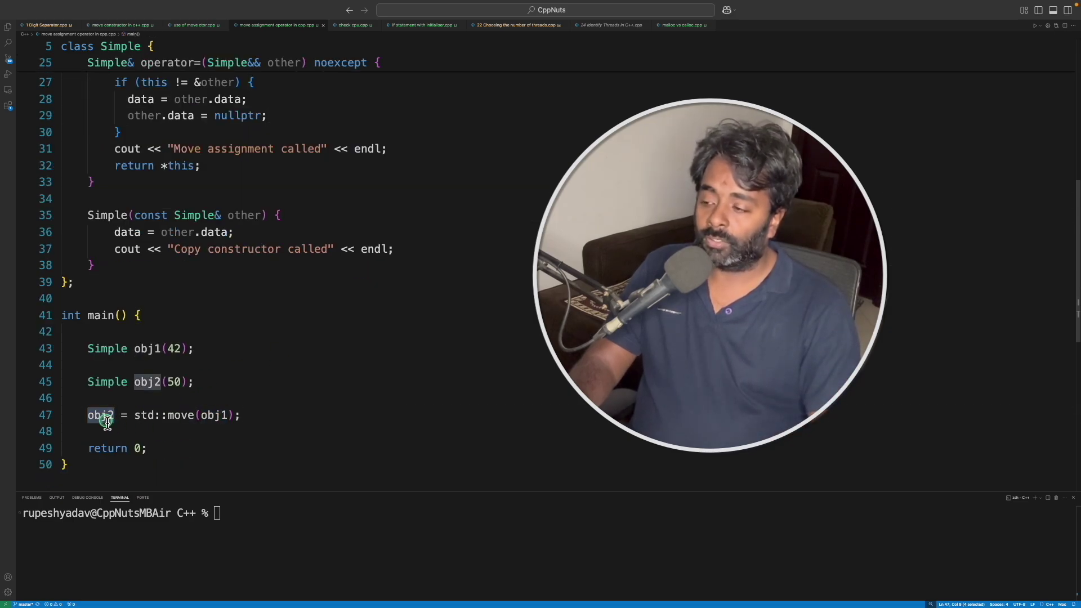
click(251, 419)
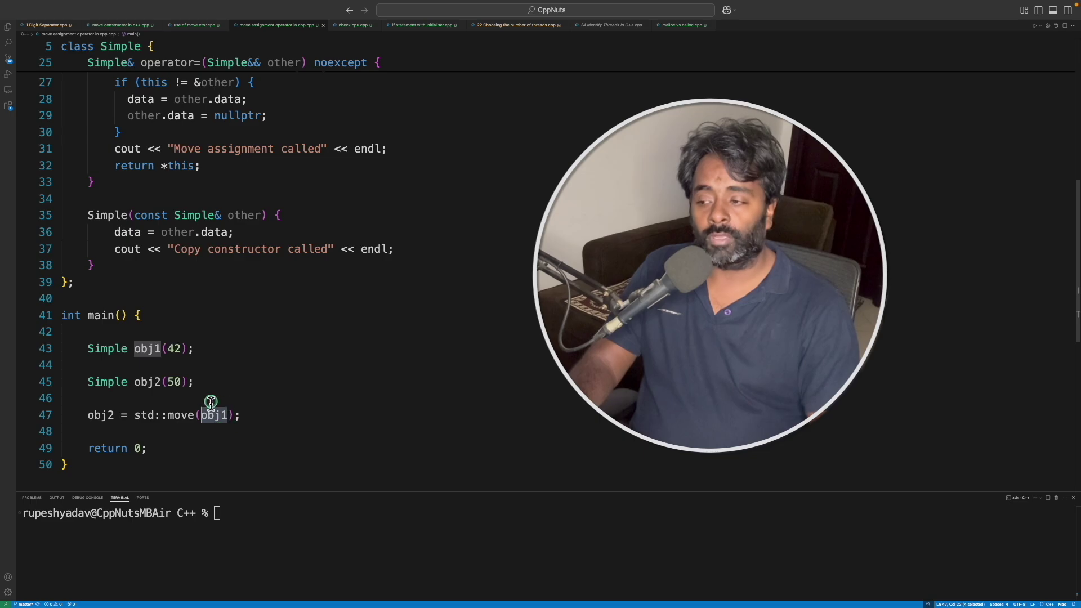
click(248, 418)
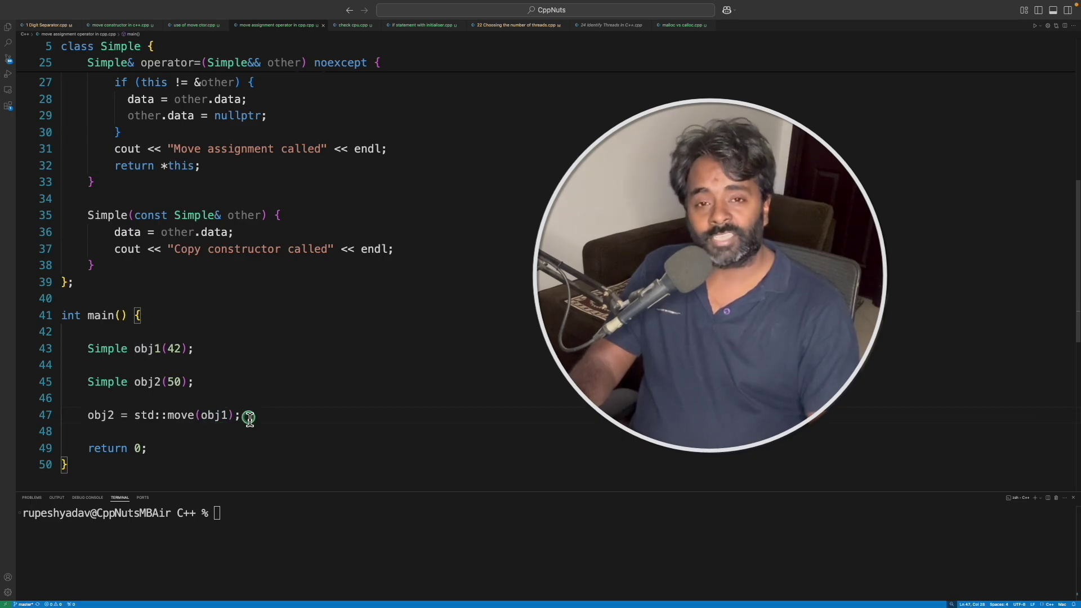
double_click(216, 416)
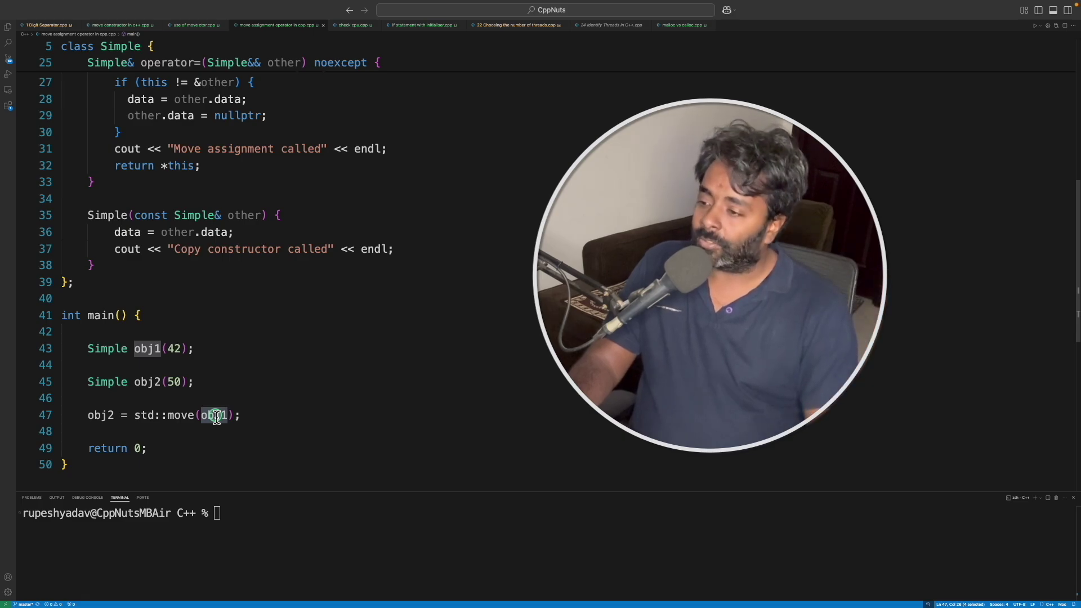
click(253, 414)
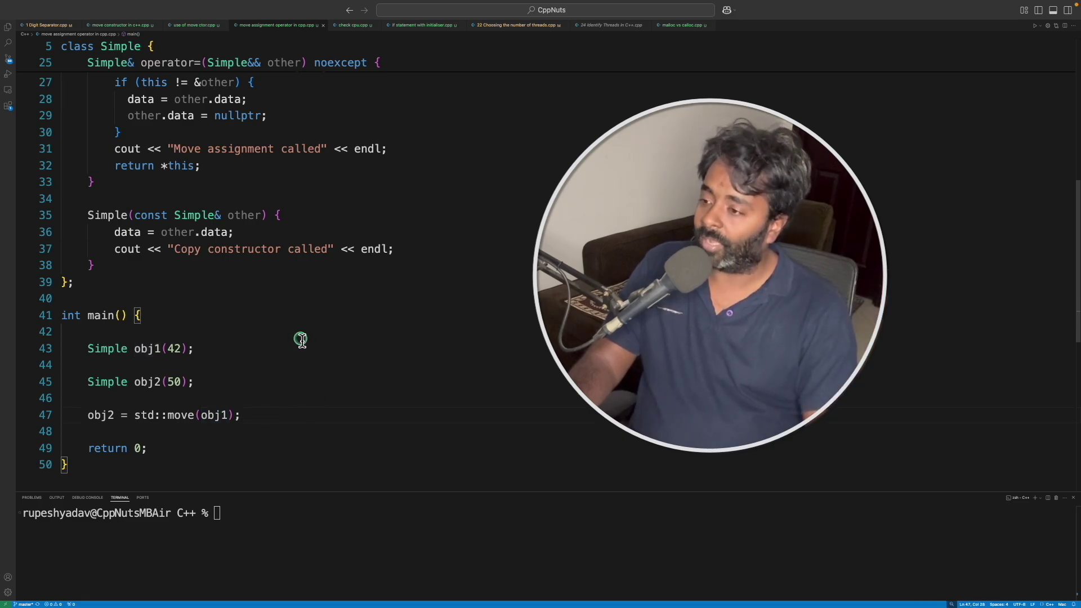
scroll(302, 337, up, 2)
scroll(304, 327, up, 1)
scroll(302, 326, up, 1)
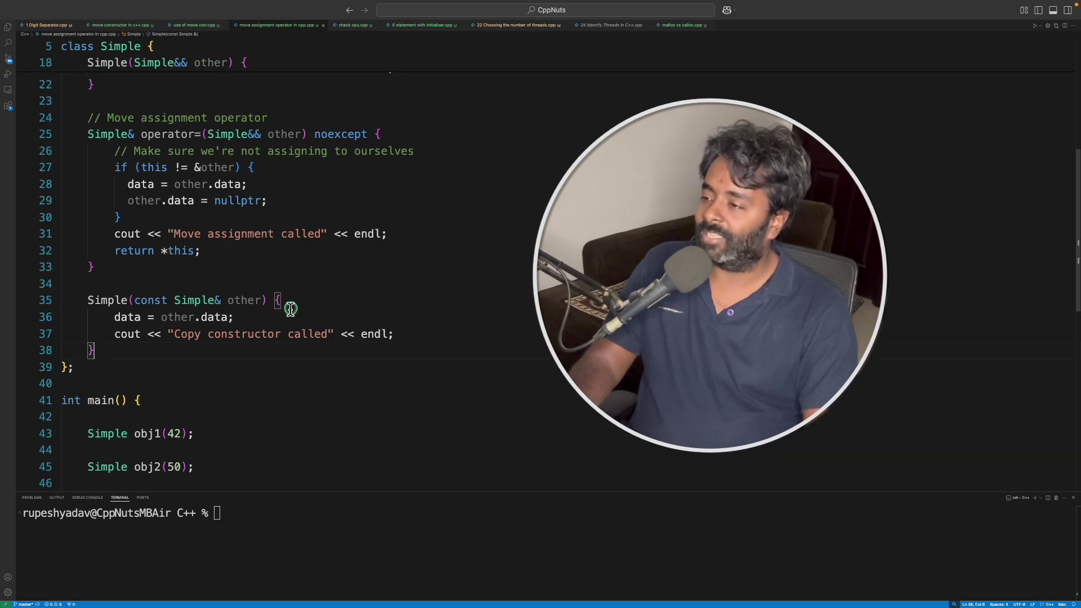
drag(249, 184, 3, 173)
click(127, 190)
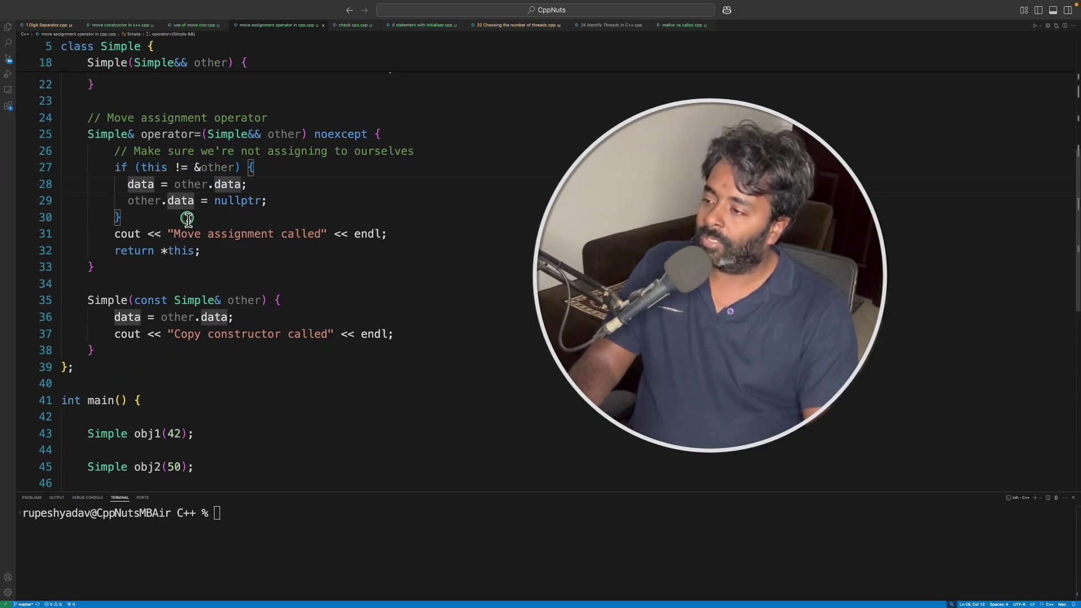
drag(180, 210, 79, 193)
click(298, 190)
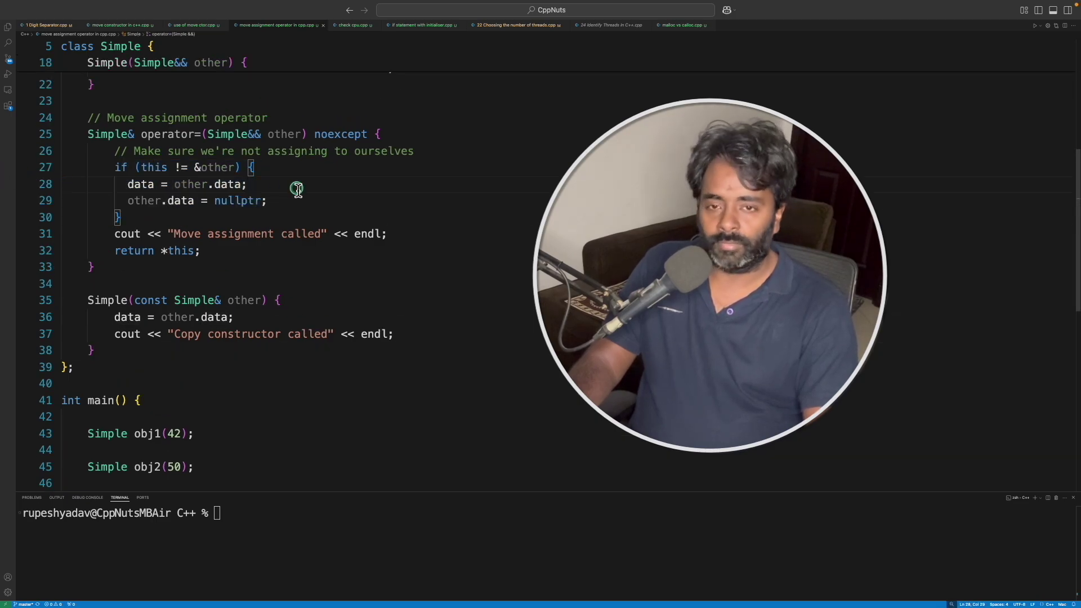
scroll(298, 190, up, 10)
click(135, 131)
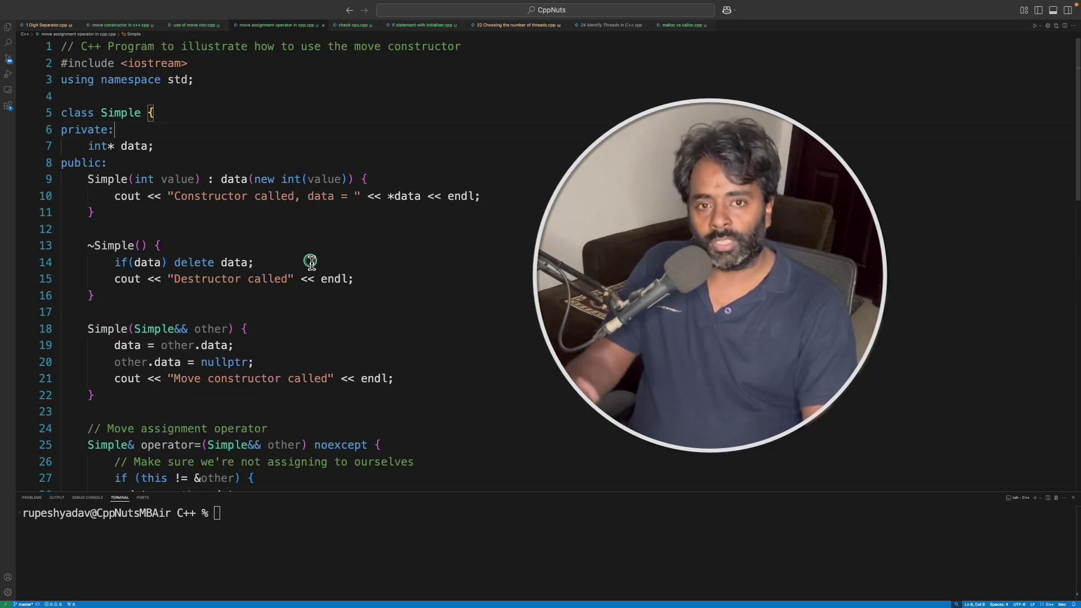
scroll(308, 261, down, 2)
scroll(219, 287, down, 4)
scroll(146, 304, down, 2)
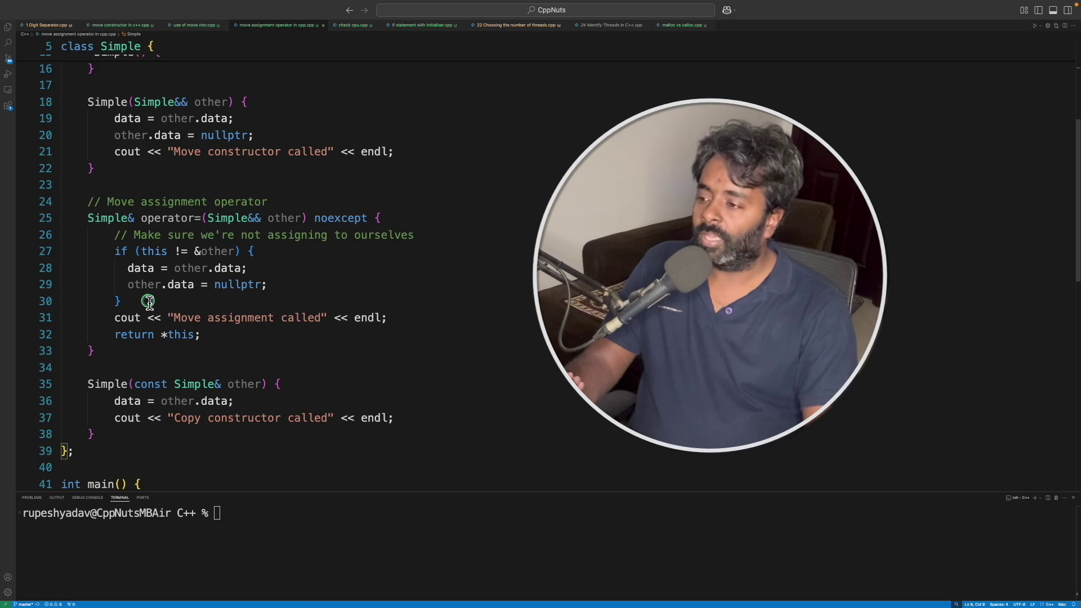
drag(132, 304, 80, 242)
click(123, 302)
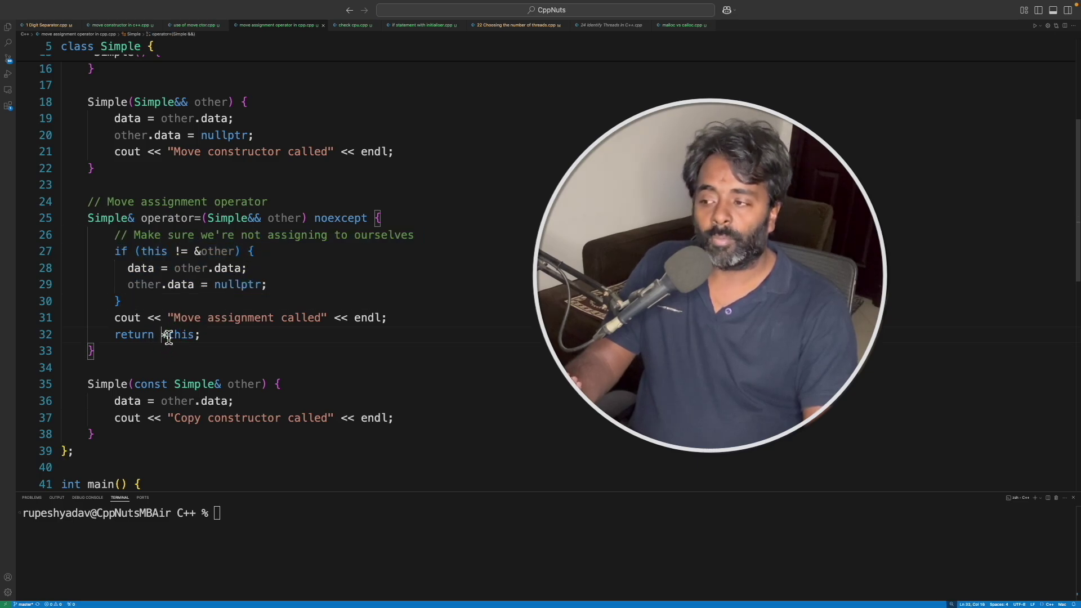
mouse_move(167, 336)
mouse_down()
mouse_move(196, 338)
mouse_move(164, 337)
mouse_up()
click(210, 337)
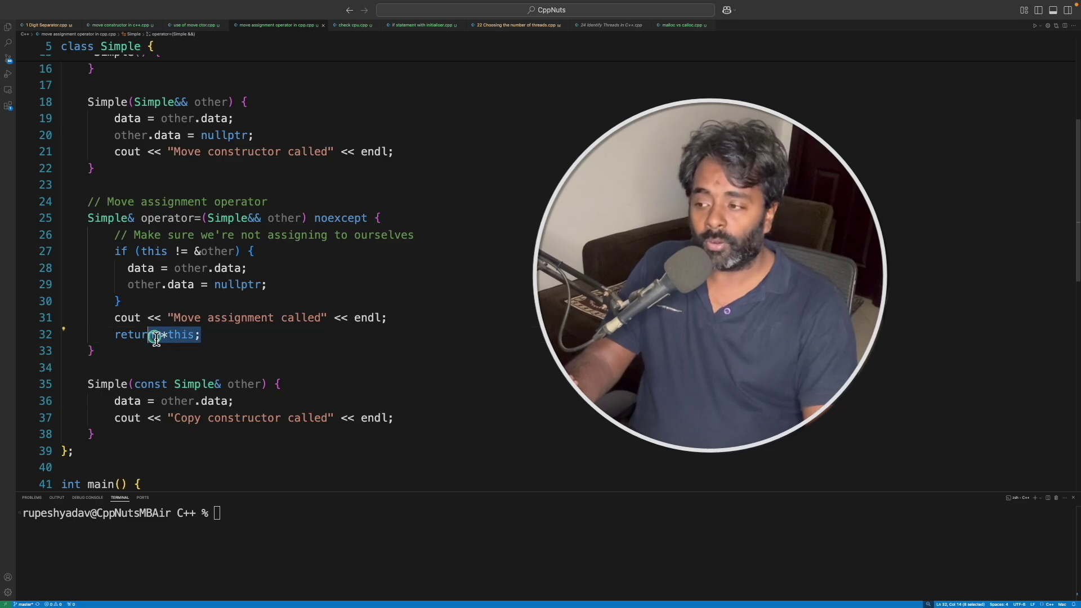
click(207, 338)
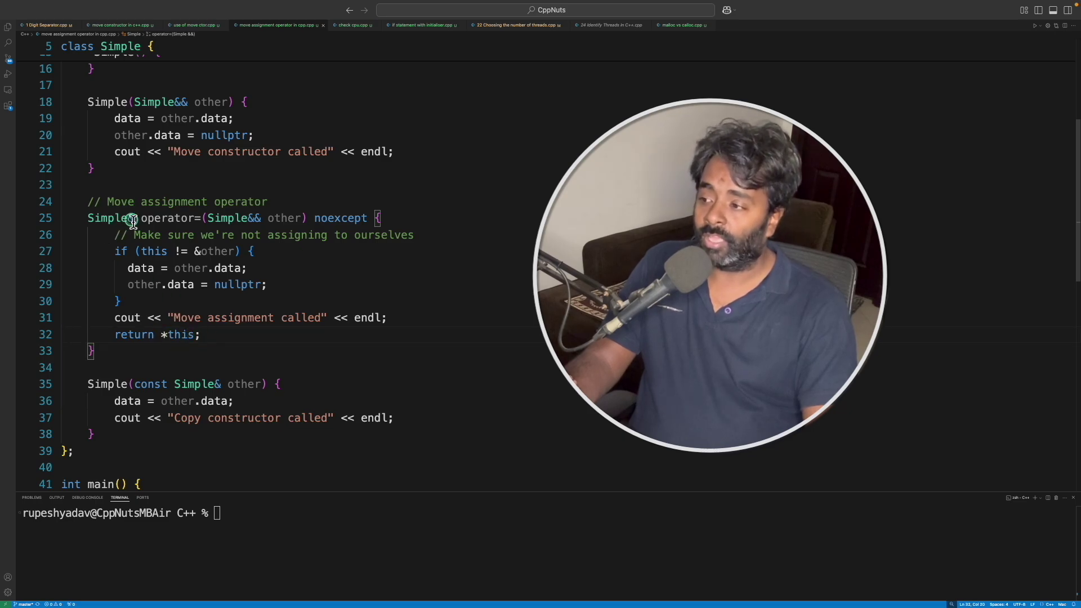
drag(137, 224, 95, 222)
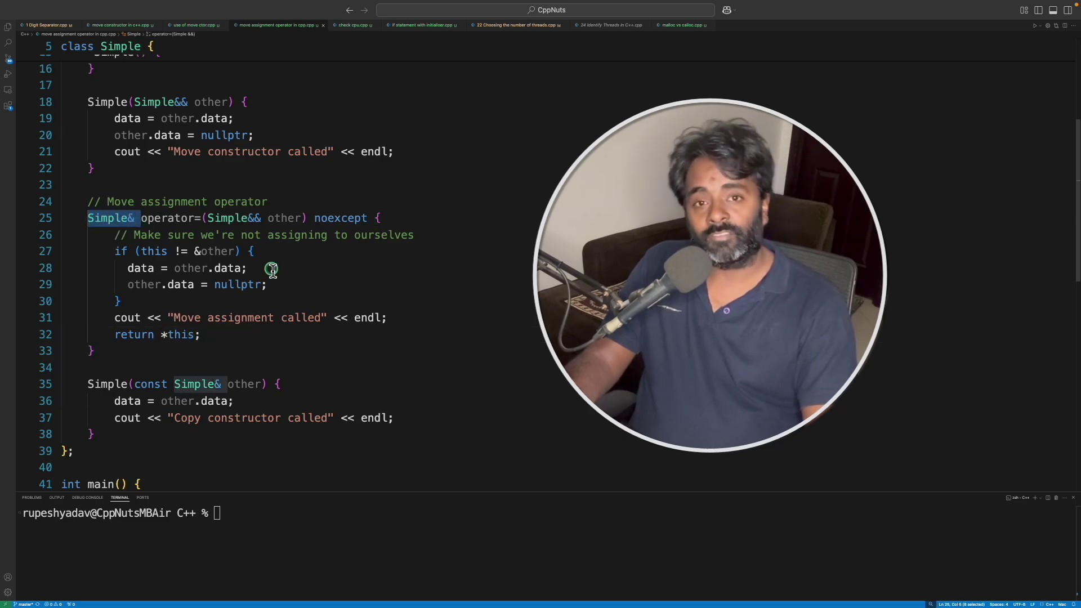
click(410, 419)
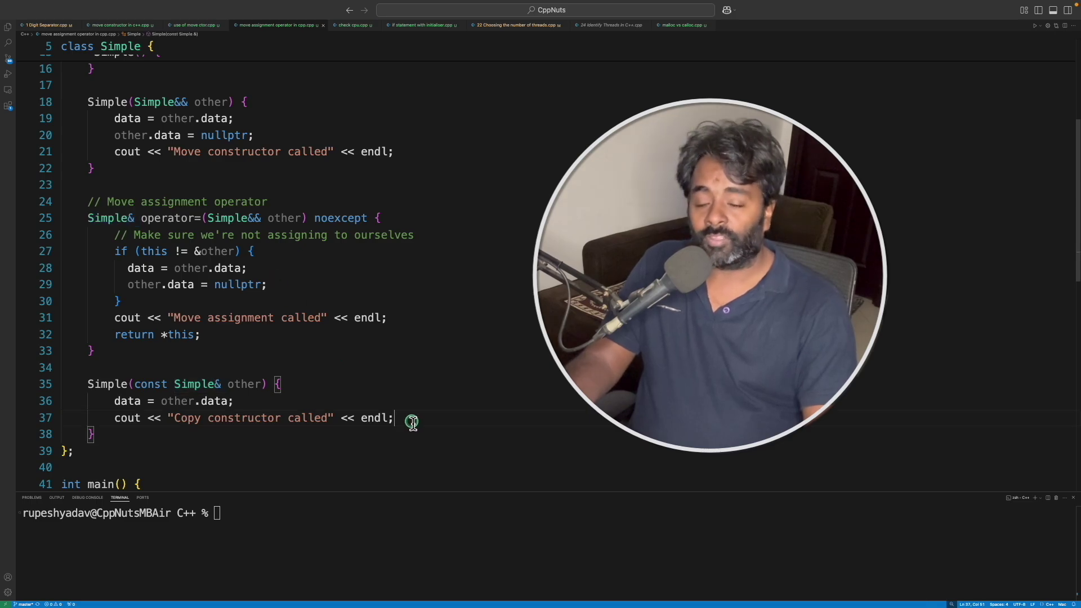
scroll(440, 319, down, 5)
scroll(422, 325, down, 5)
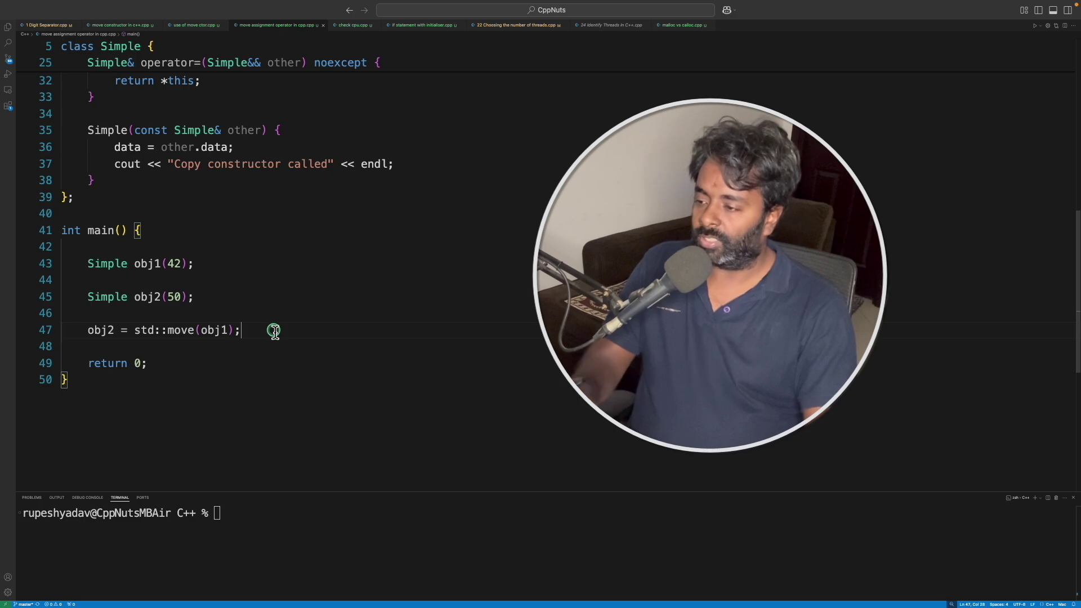
- Drop line 47's semicolon and wrap obj2 = std::move(obj1) in parentheses for .print()
key(BackSpace)
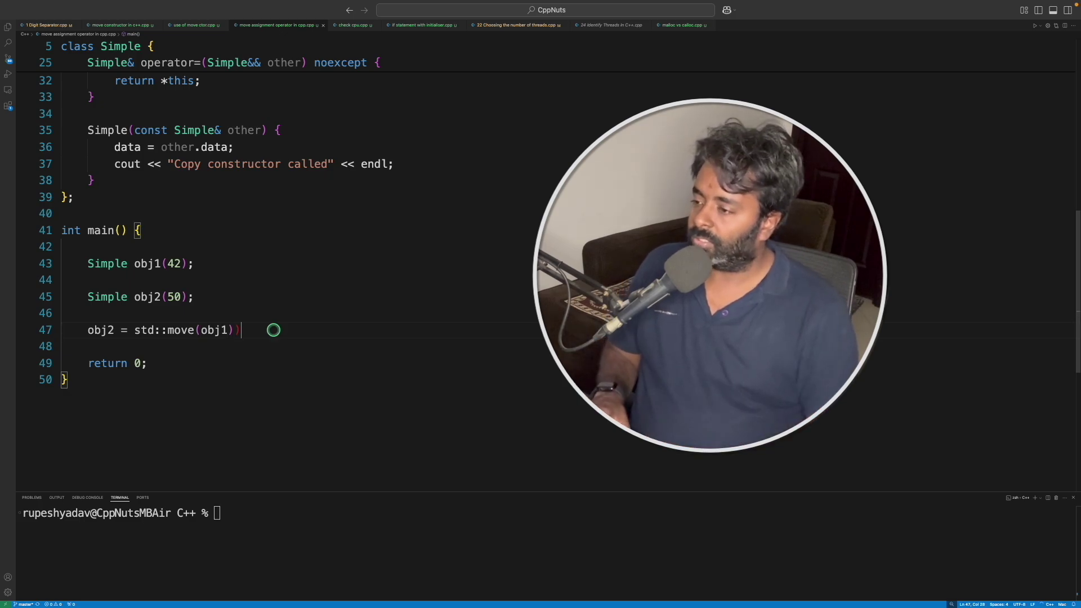
key(super+shift+Left)
text((obj1)).)
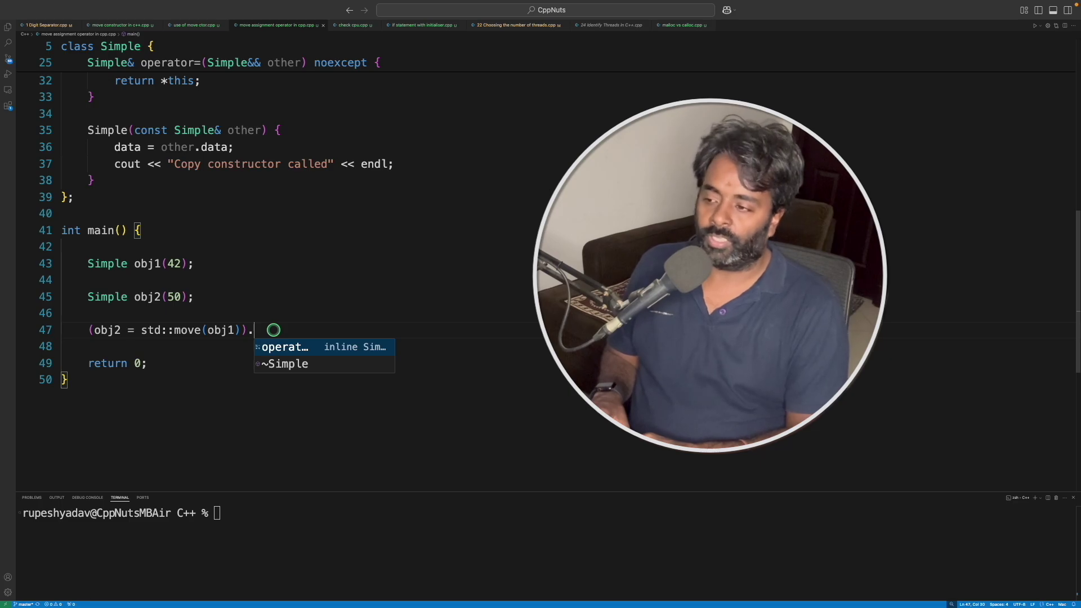
text(print();)
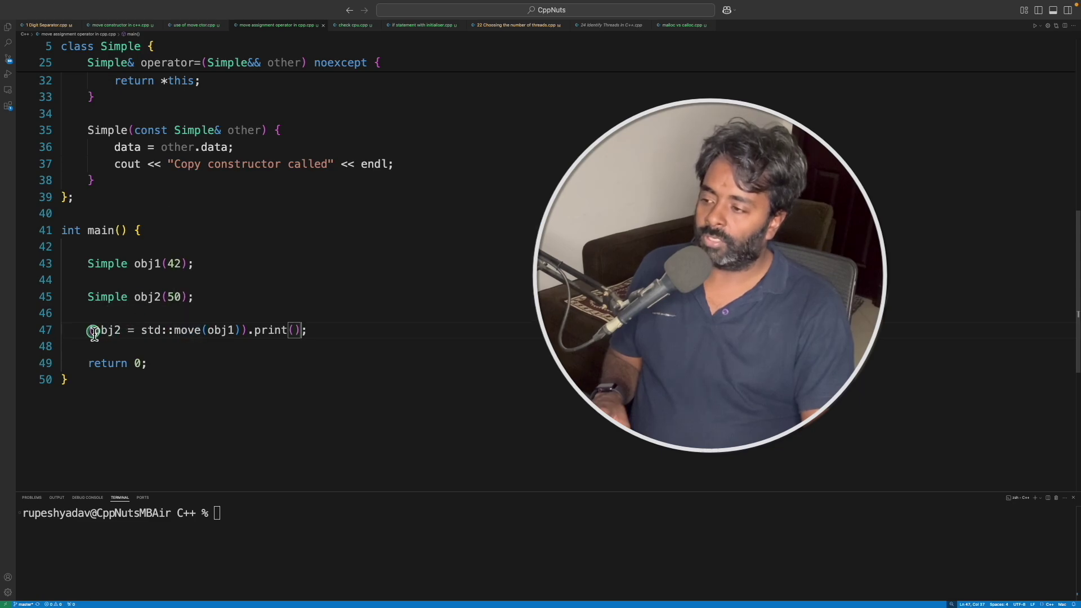
drag(94, 331, 225, 333)
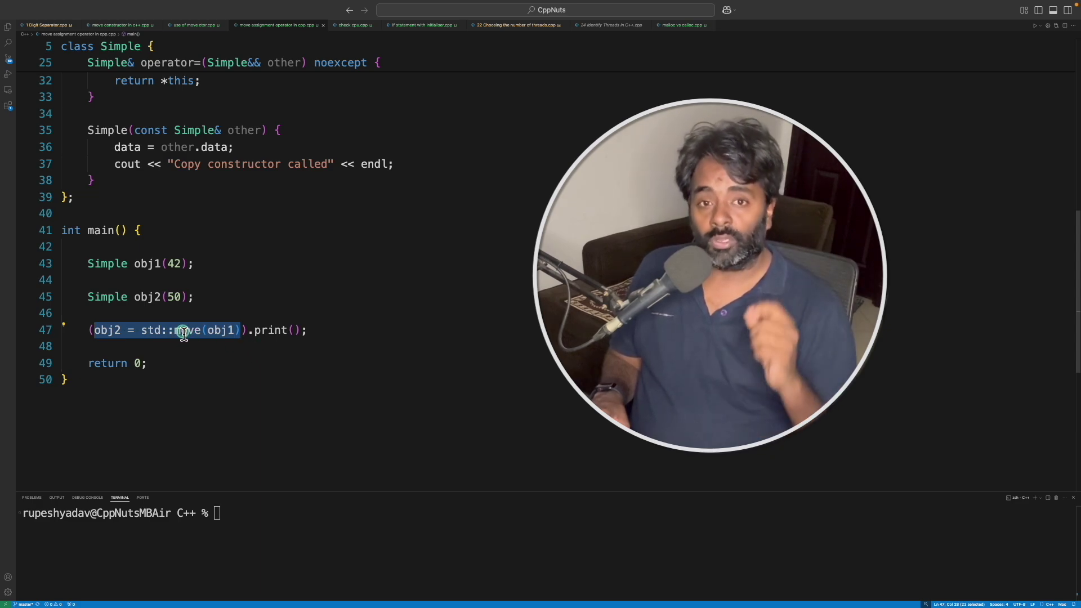
scroll(269, 104, up, 3)
scroll(237, 135, up, 3)
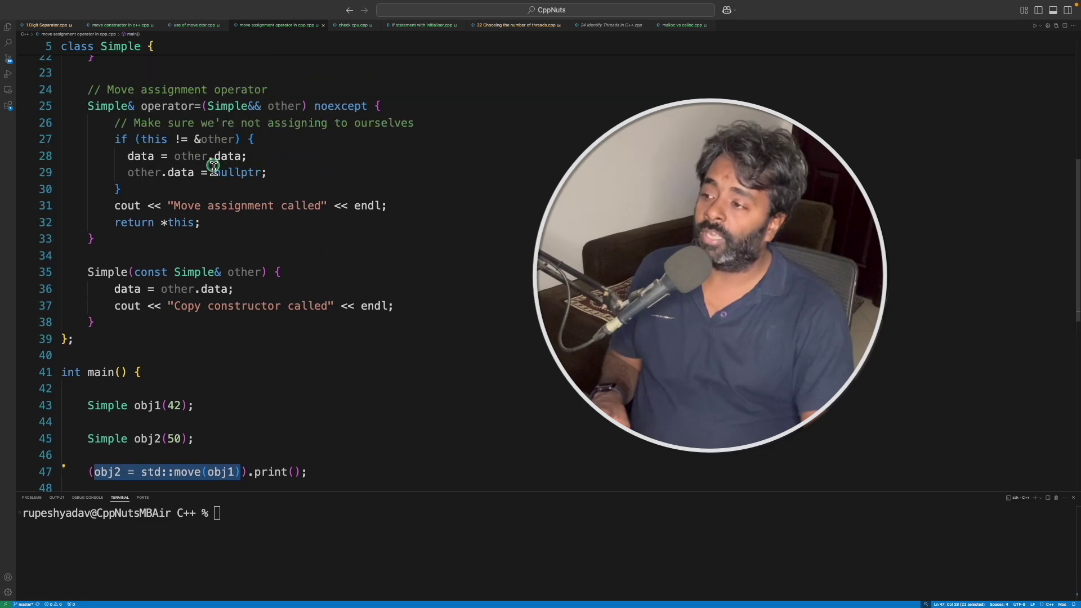
scroll(195, 219, up, 2)
- Highlight the & of the operator's Simple& return type
click(180, 279)
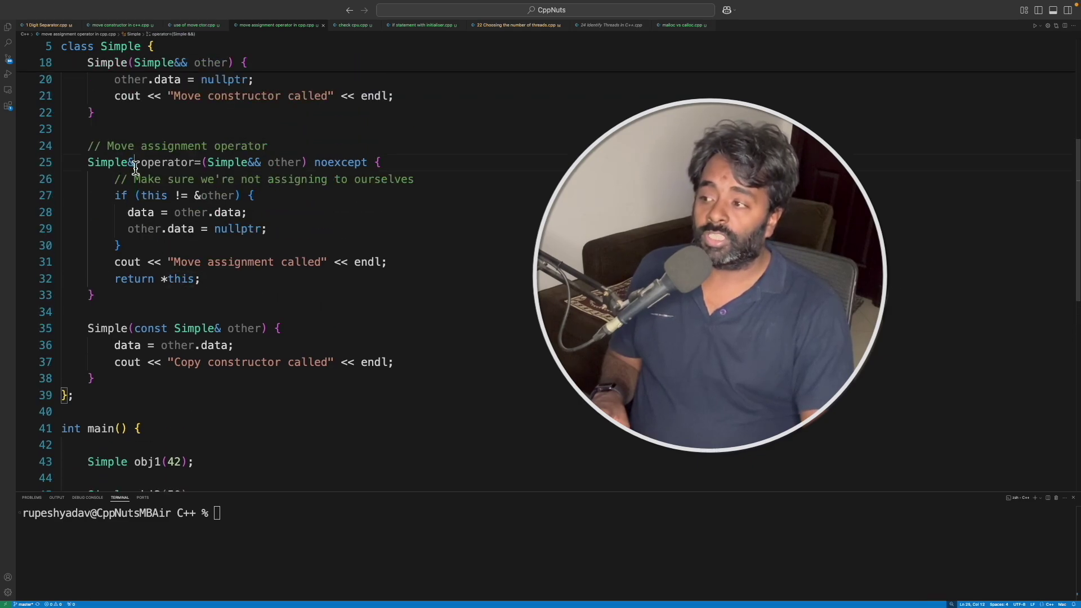
key(shift+Left)
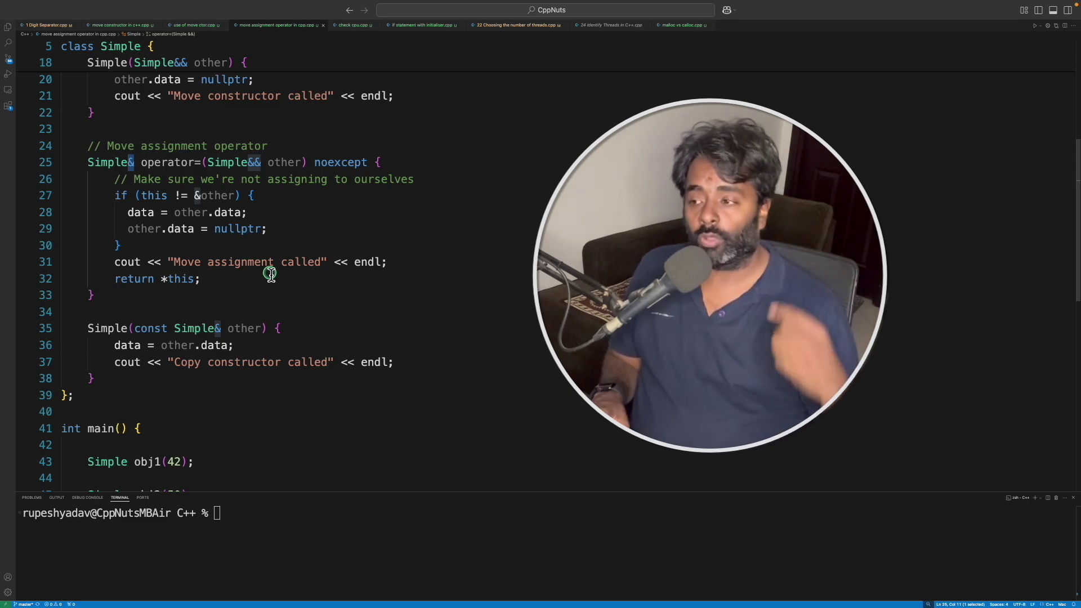
click(253, 278)
scroll(254, 278, down, 5)
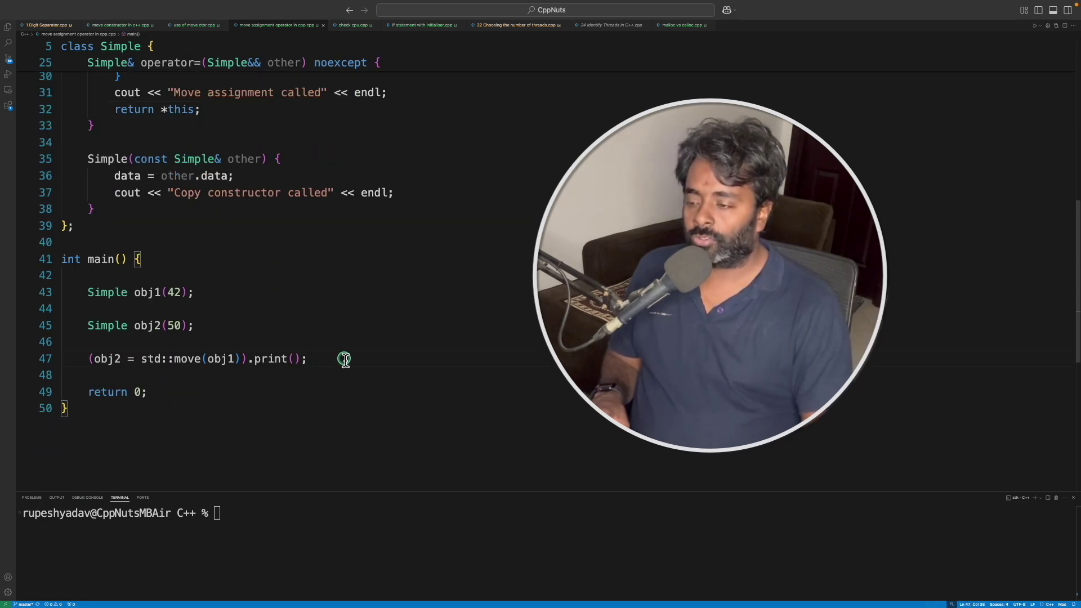
- Strip the parentheses and .print() call, leaving line 47 as obj2 = std::move(obj1);
key(BackSpace)
key(BackSpace)
key(BackSpace)
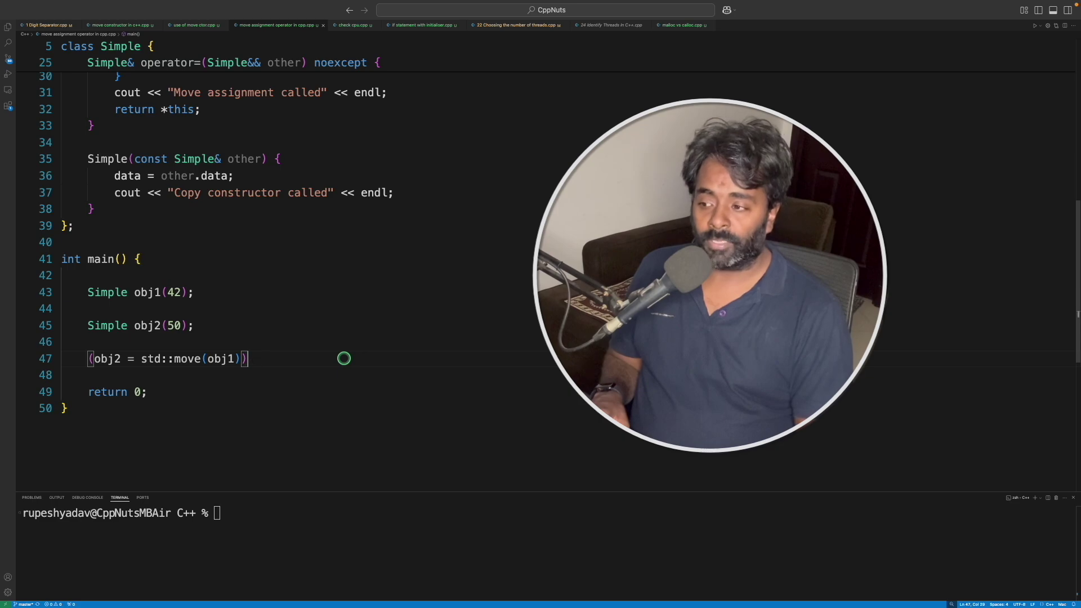
text(;)
key(super+Left)
key(Delete)
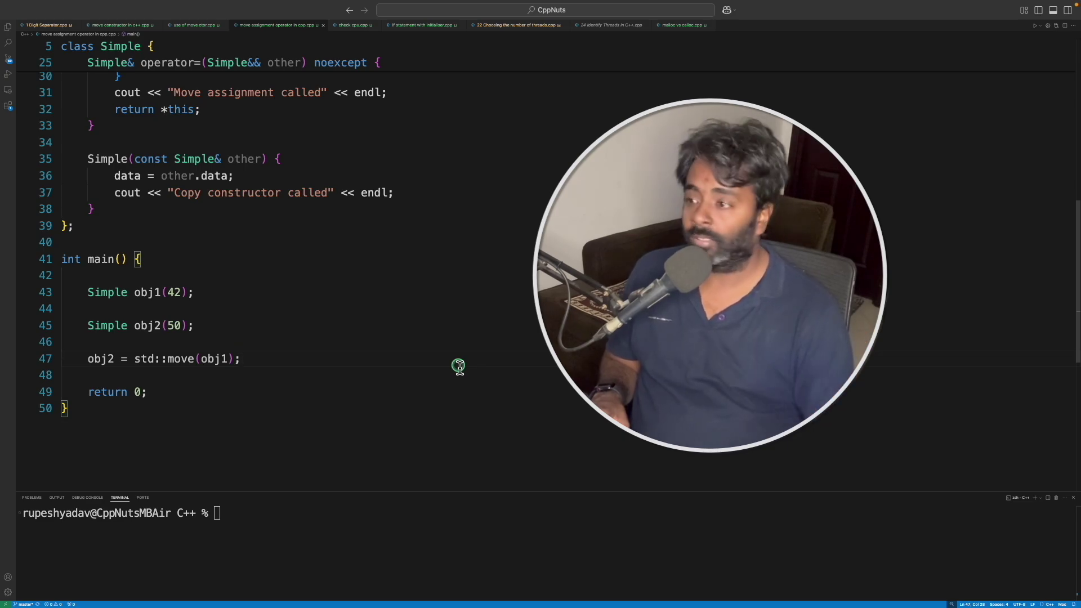
scroll(482, 359, up, 10)
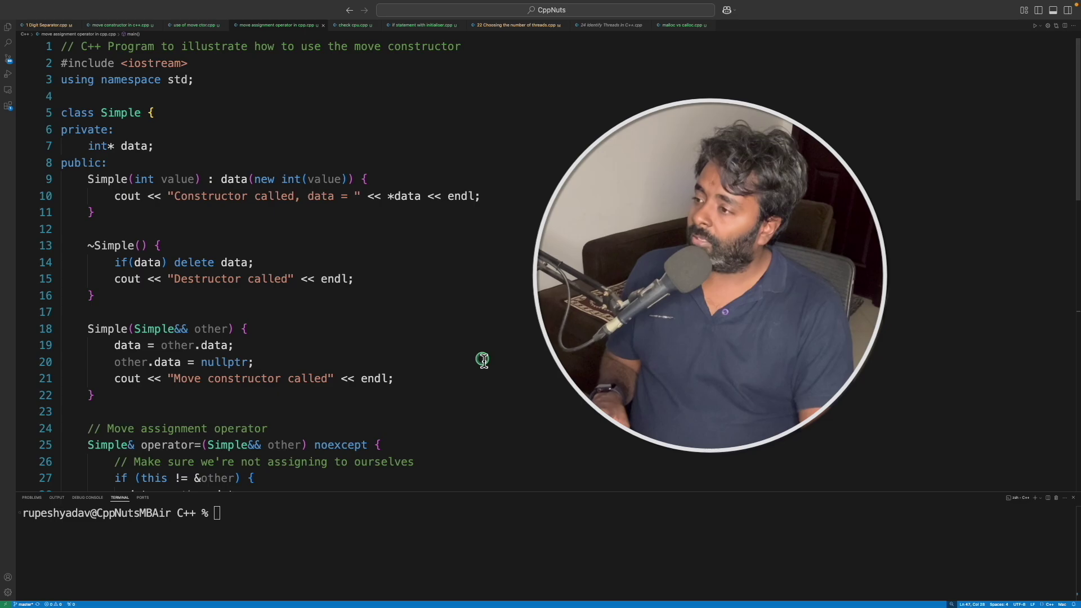
text(./a.out)
- Run ./a.out and highlight line 47's move assignment and the two destructor messages
key(Return)
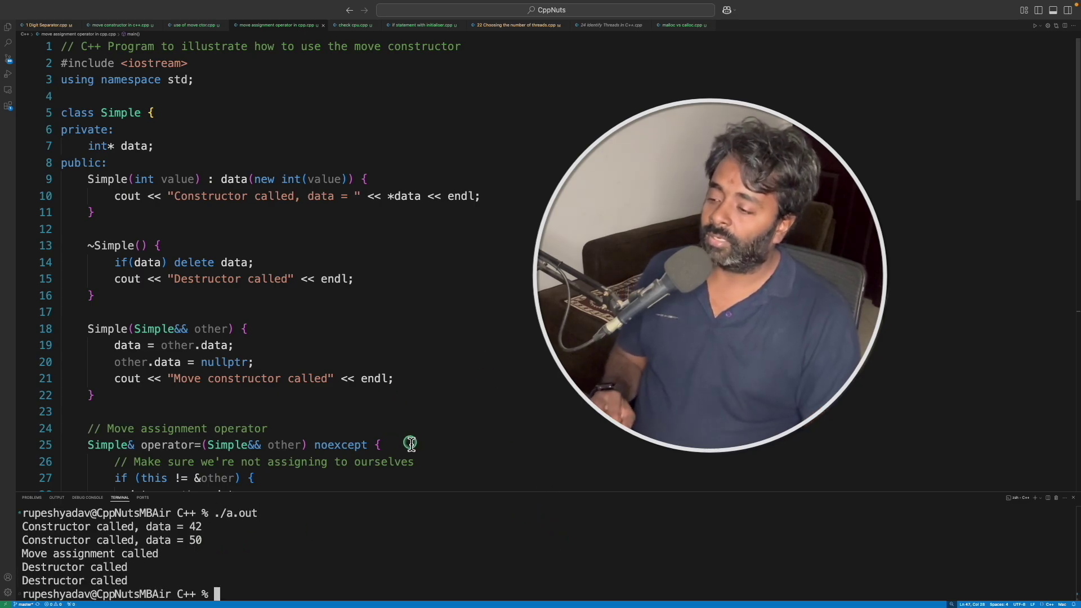
scroll(403, 441, down, 10)
drag(194, 297, 58, 250)
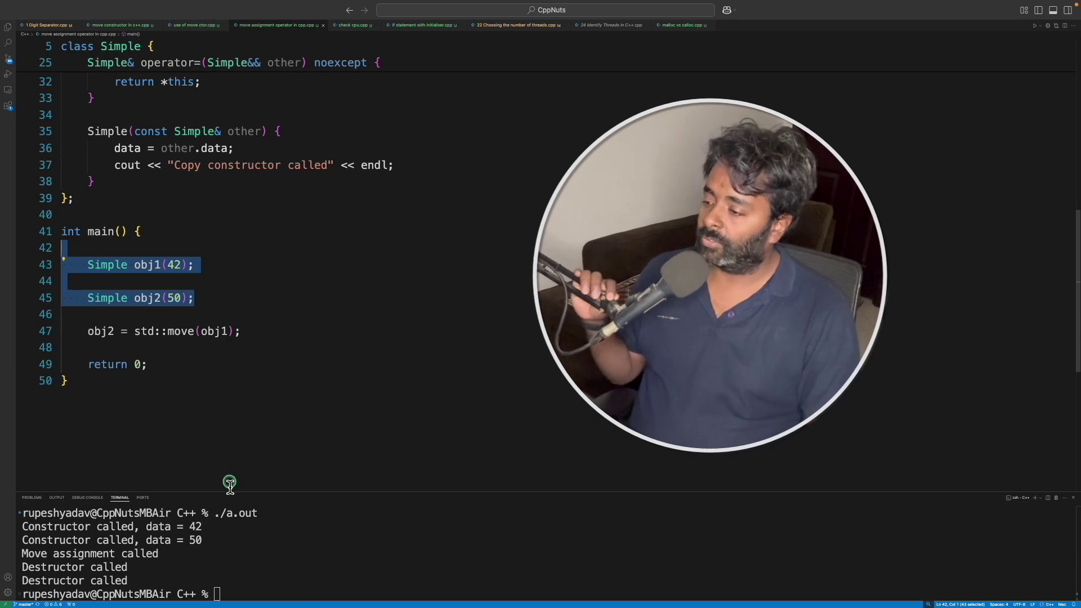
click(211, 532)
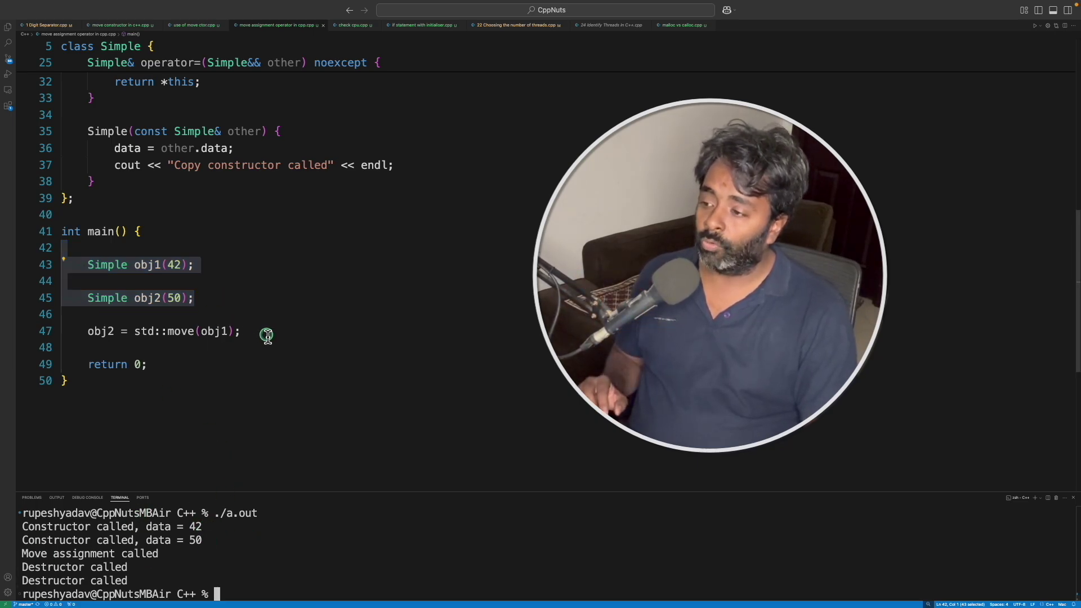
drag(266, 335, 79, 339)
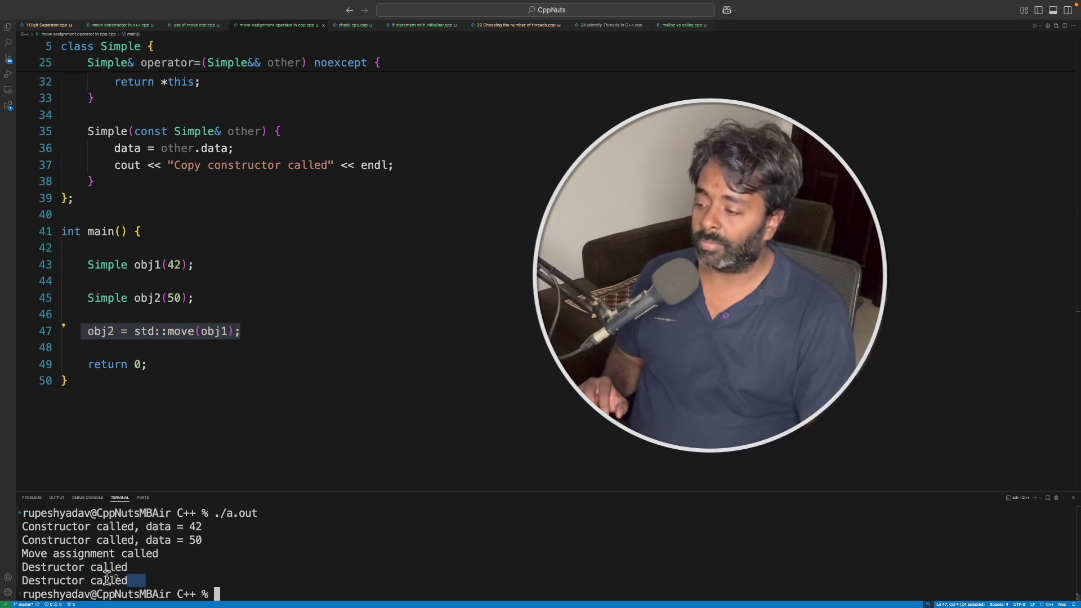
drag(135, 585, 13, 564)
- Move the caret from the end of line 47 to obj2 on line 45
click(250, 337)
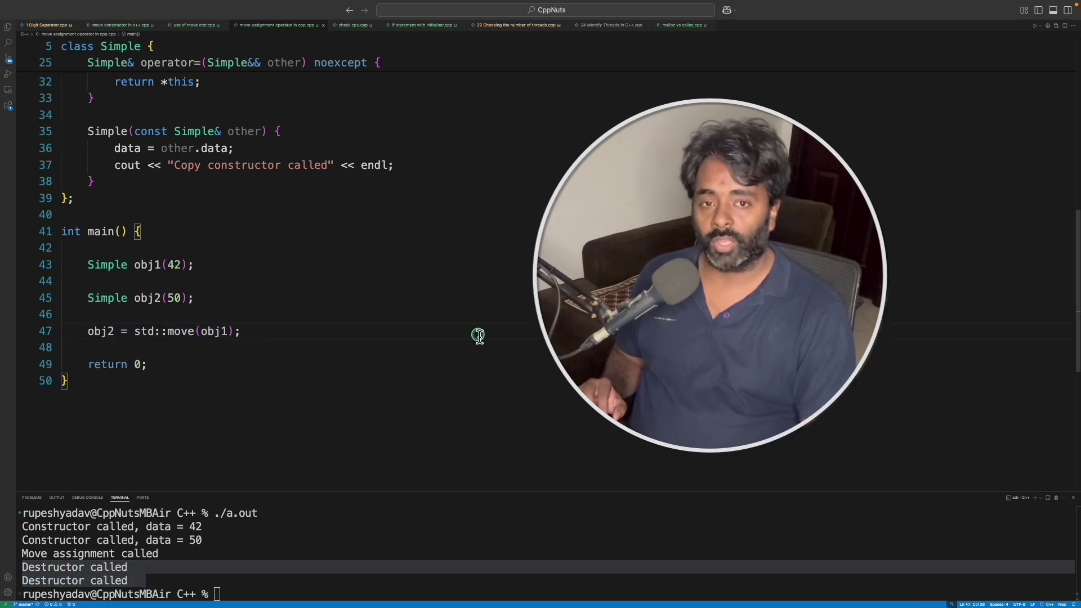
scroll(478, 335, up, 2)
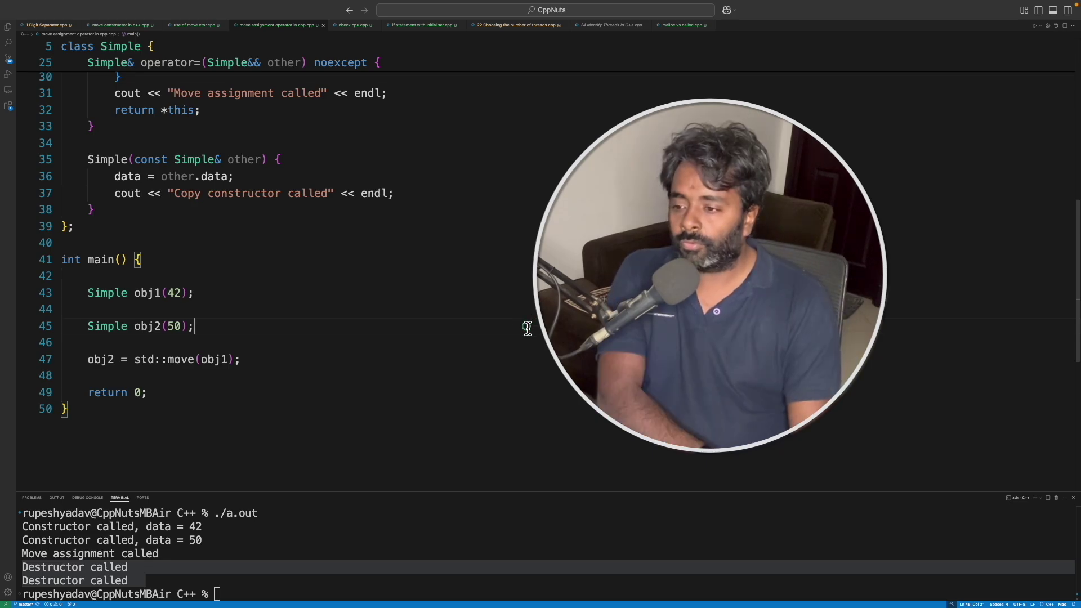
click(146, 327)
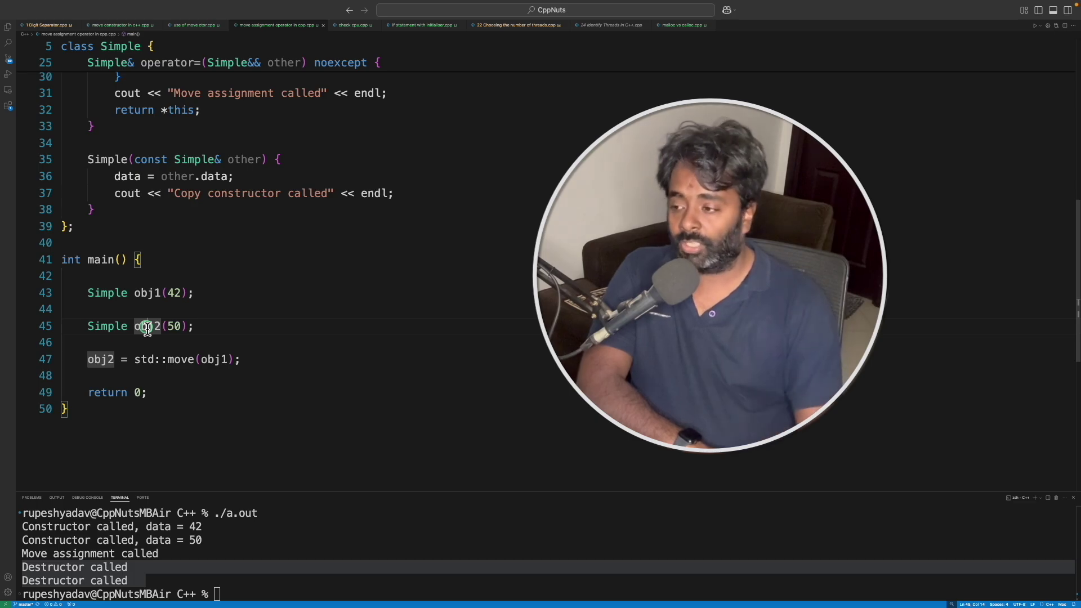
click(228, 326)
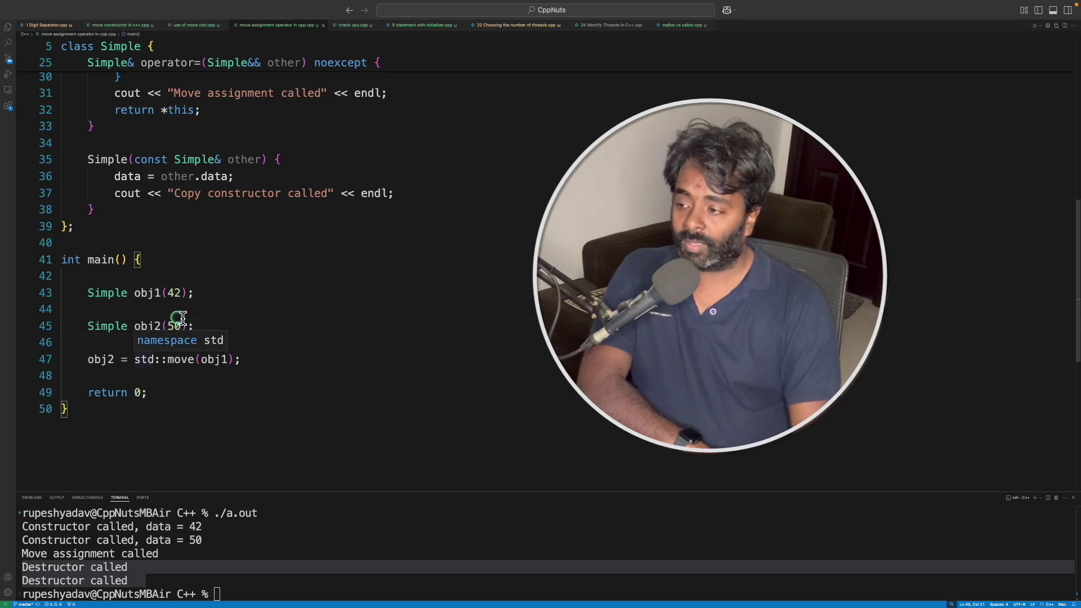
- Rewrite line 45 as Simple obj2 = std::move(obj1); by merging in the move line
key(BackSpace)
key(BackSpace)
key(BackSpace)
key(BackSpace)
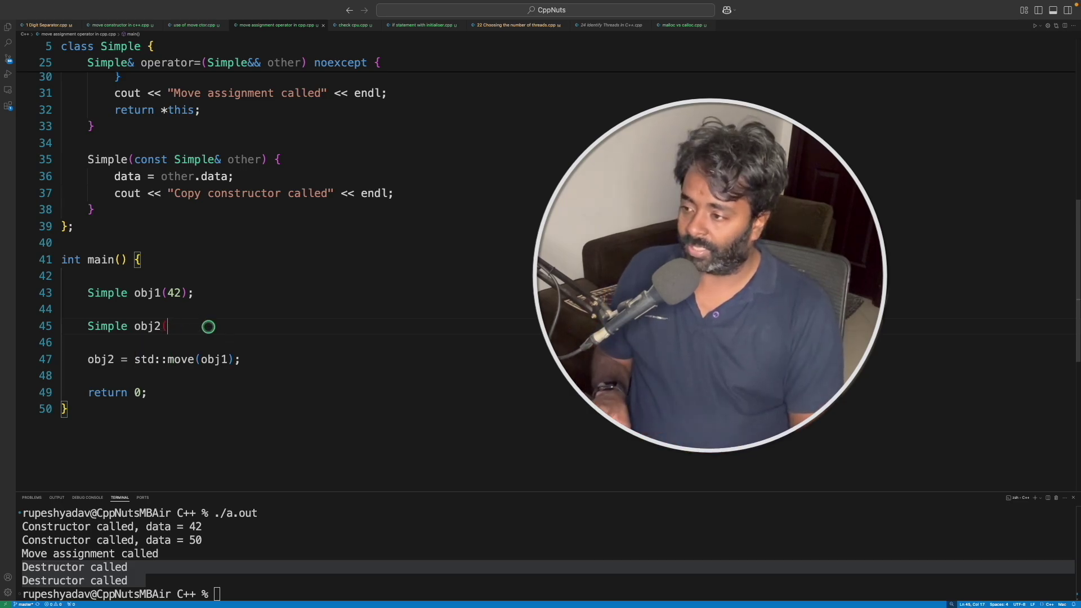
key(BackSpace)
key(Delete)
key(Delete)
key(Delete)
key(Delete)
key(Delete)
key(Delete)
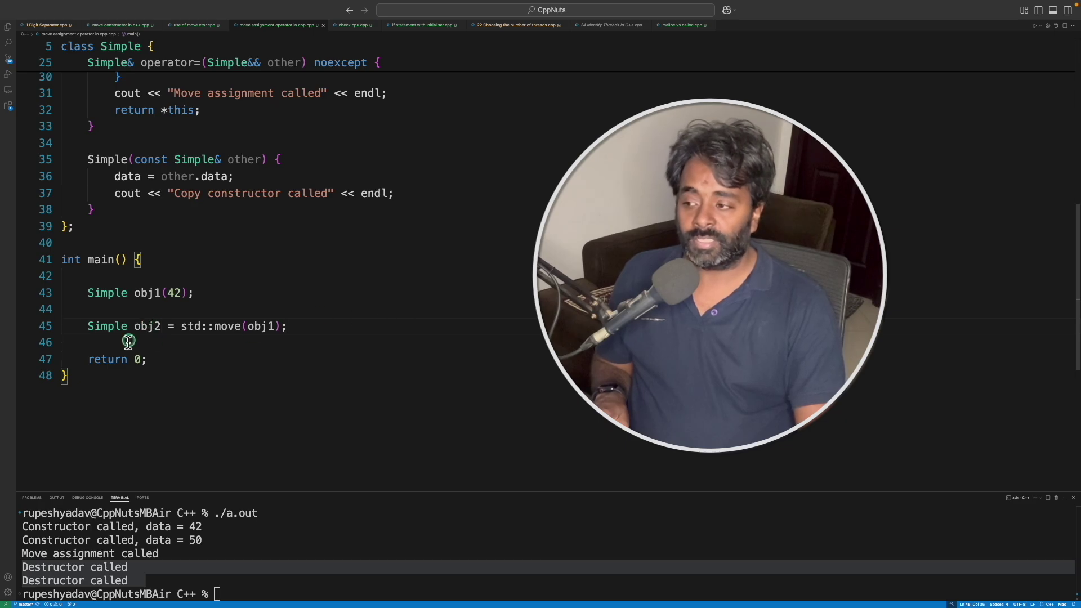
click(157, 327)
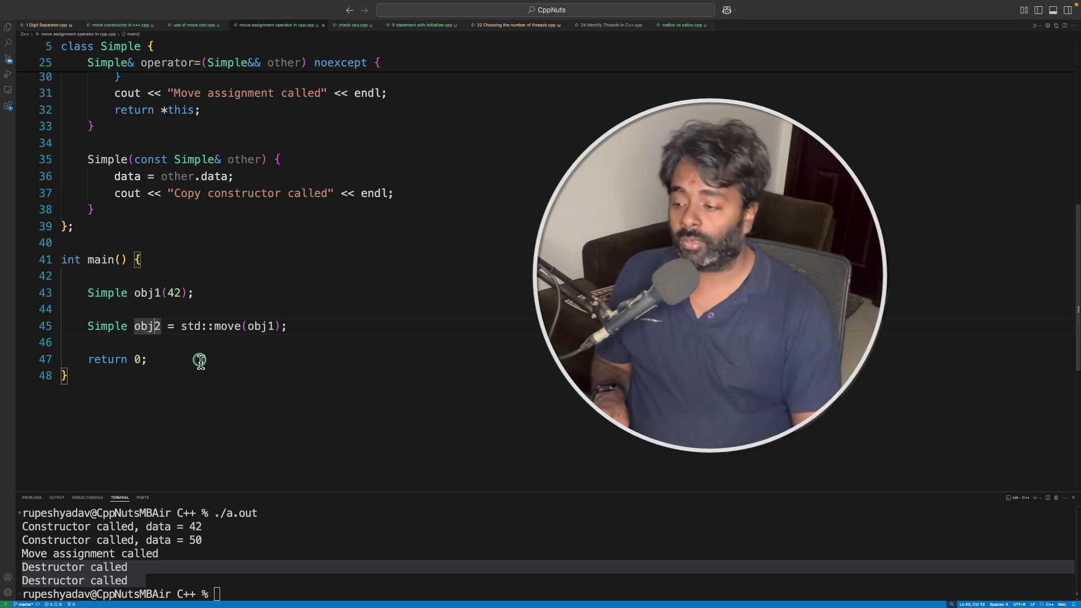
- Recompile with the recalled g++ command, run ./a.out, and inspect obj2 on line 45
click(343, 565)
key(Up)
key(Up)
key(Return)
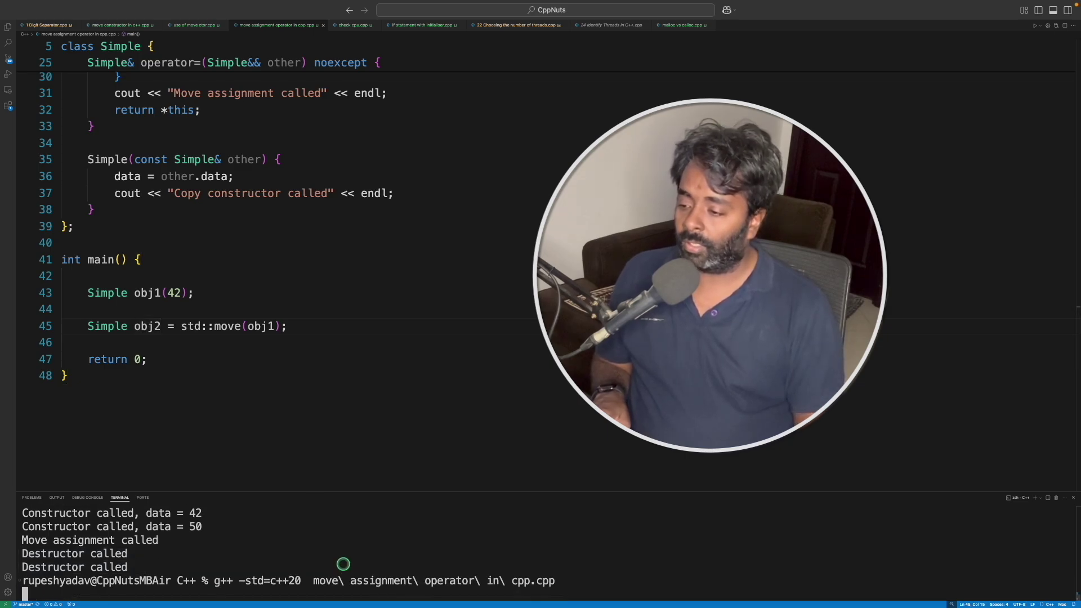
key(Return)
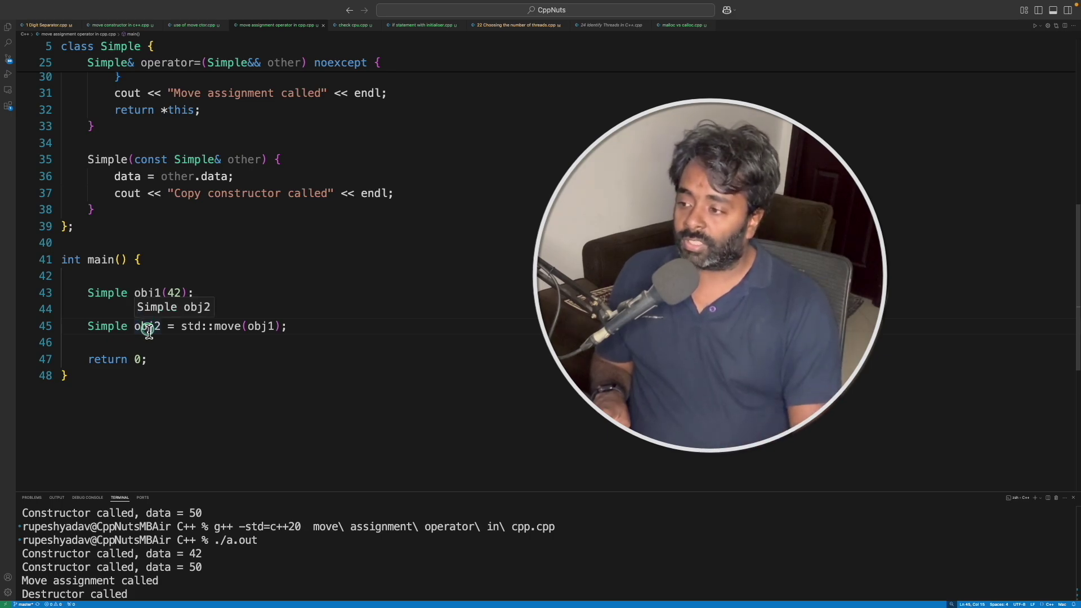
double_click(148, 329)
click(156, 332)
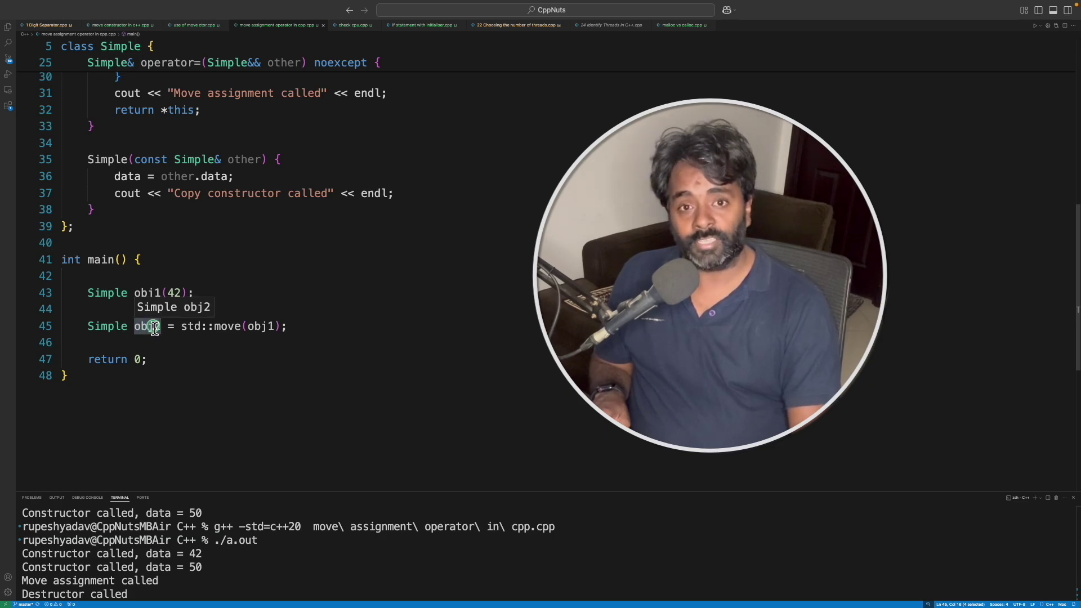
click(342, 328)
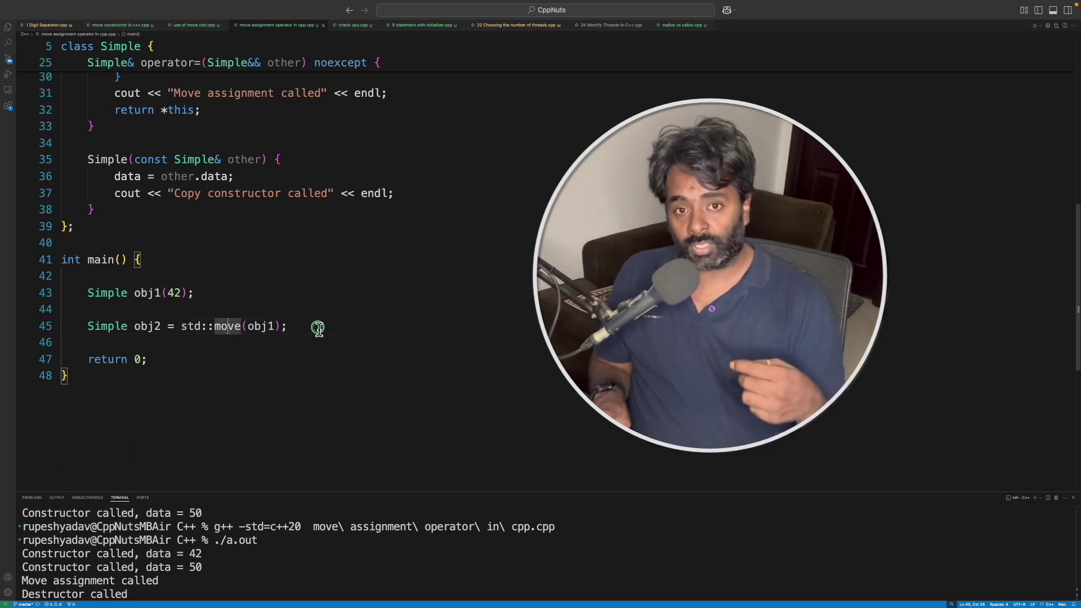
- Undo twice to restore Simple obj2(50); and the separate obj2 = std::move(obj1); line
key(super+z)
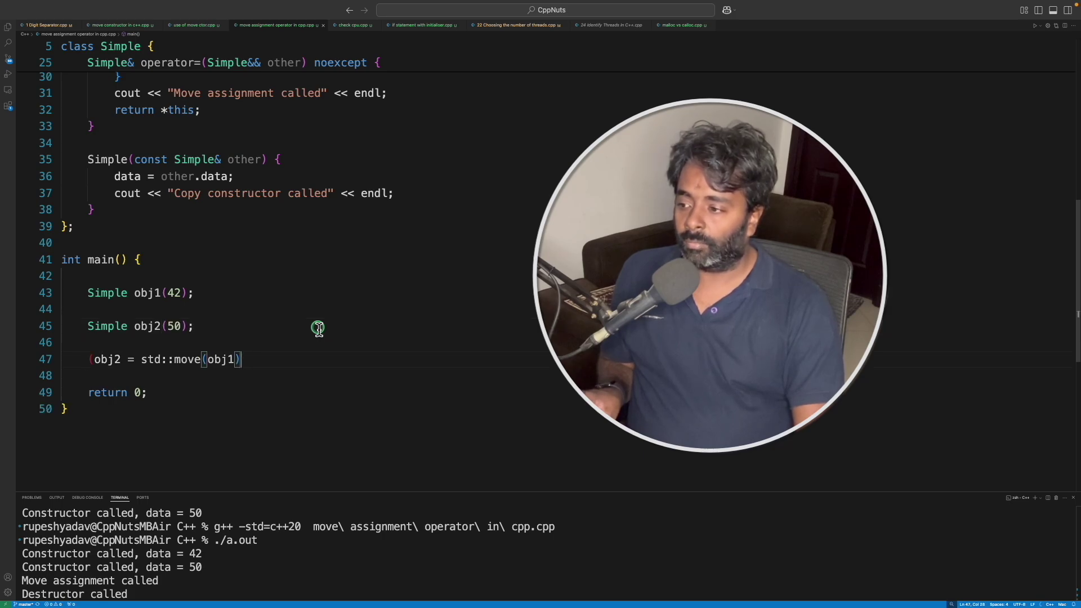
key(super+z)
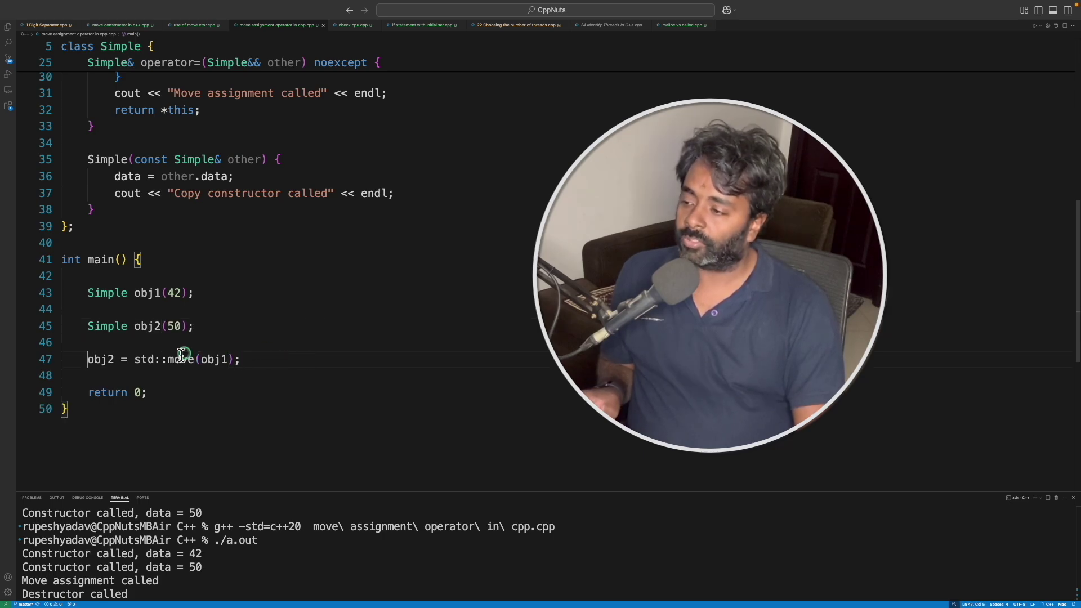
drag(306, 361, 6, 361)
- Step through obj2 on line 45, then obj1 and obj2 in line 47's assignment
double_click(148, 326)
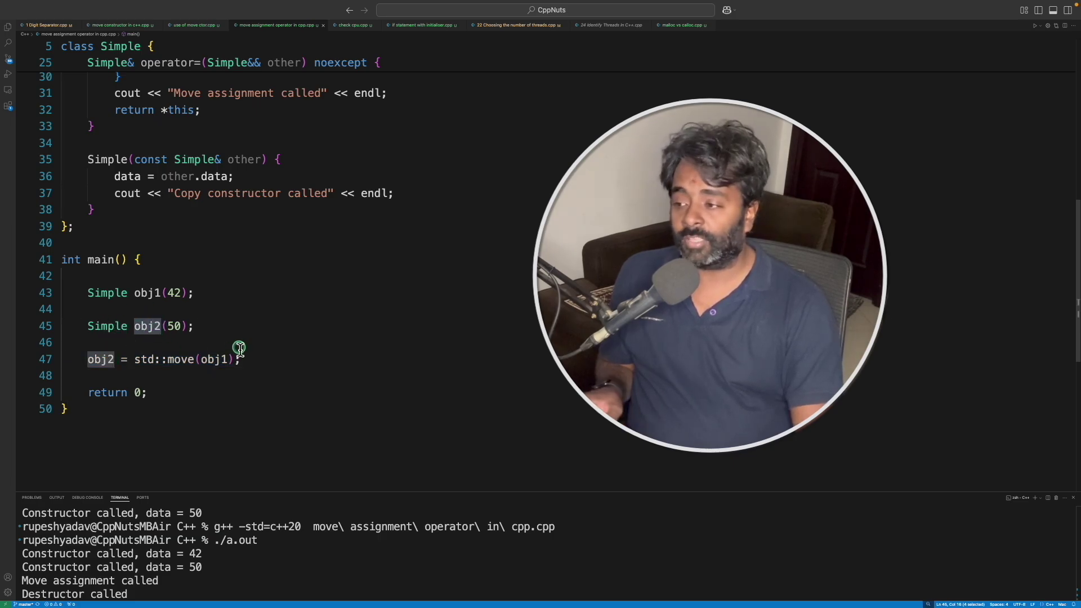
click(219, 363)
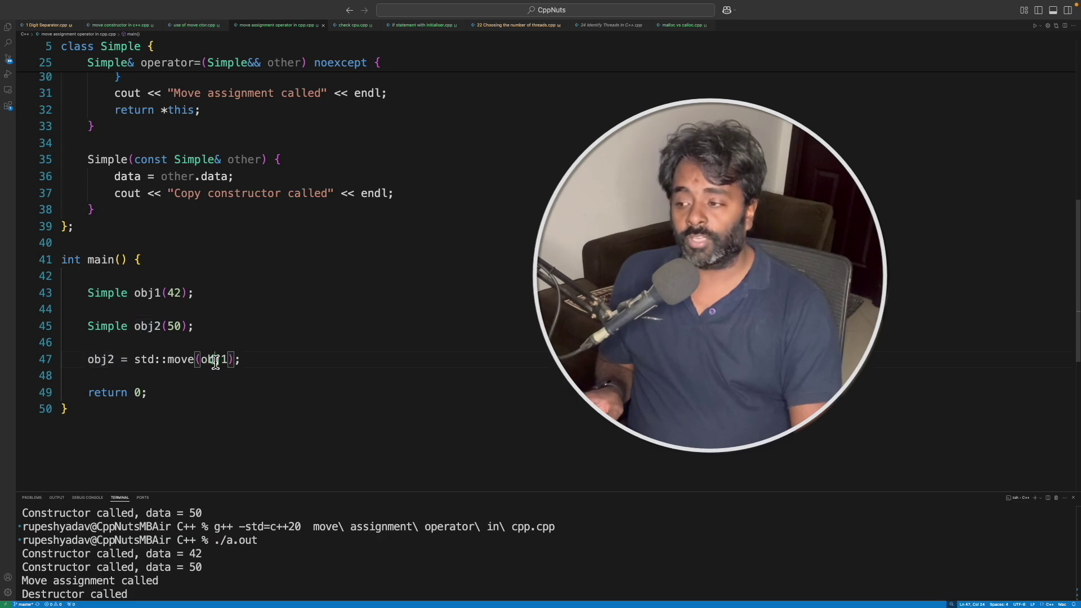
click(95, 360)
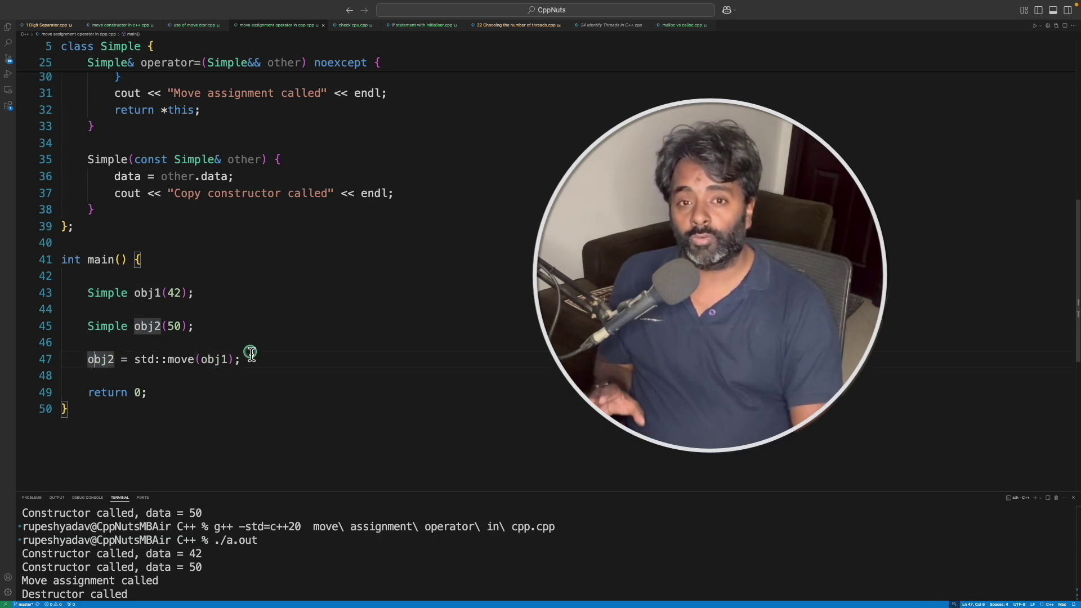
click(206, 360)
click(272, 360)
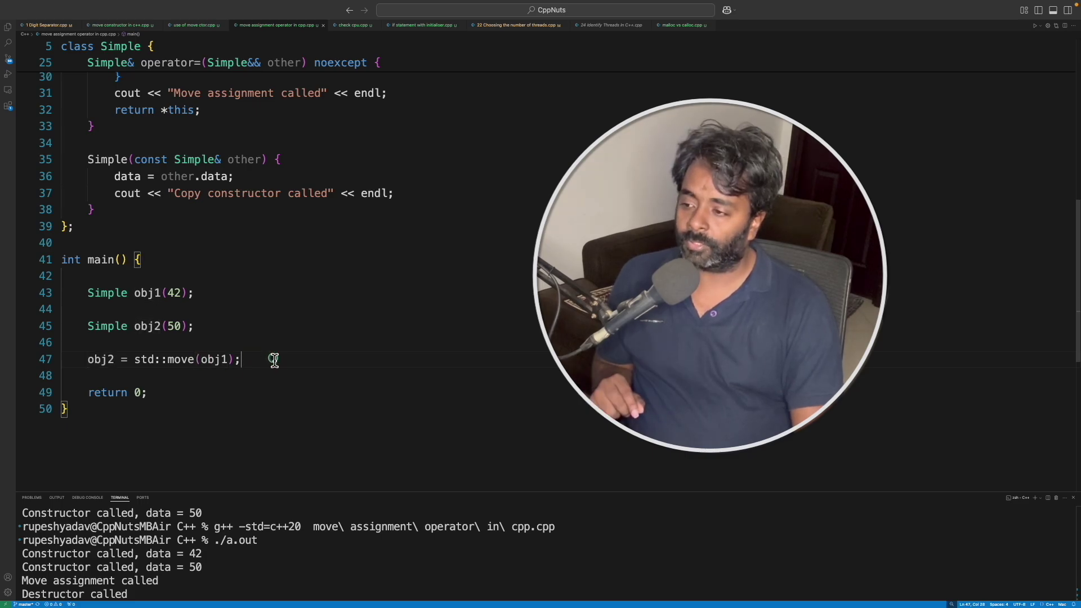